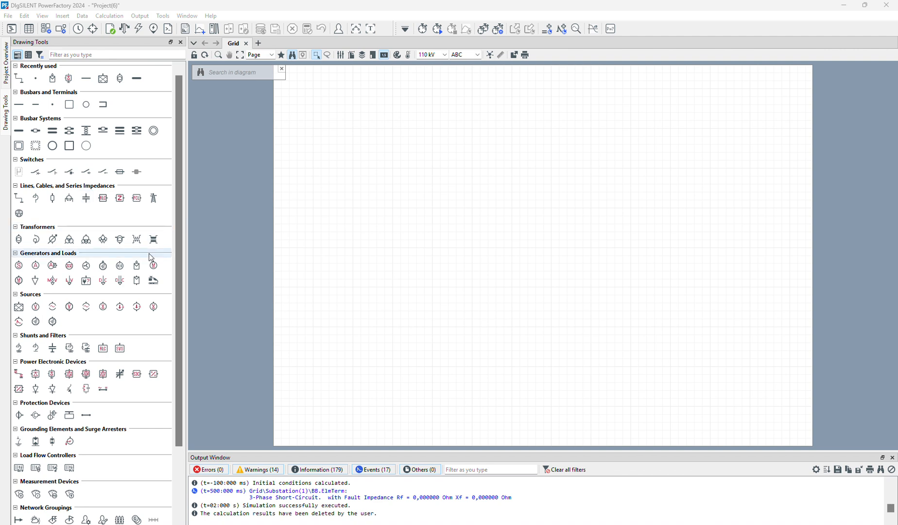
- Place a single busbar system slightly above the centre of the empty grid diagram
{"action": "left_click", "coordinate": [18, 130]}
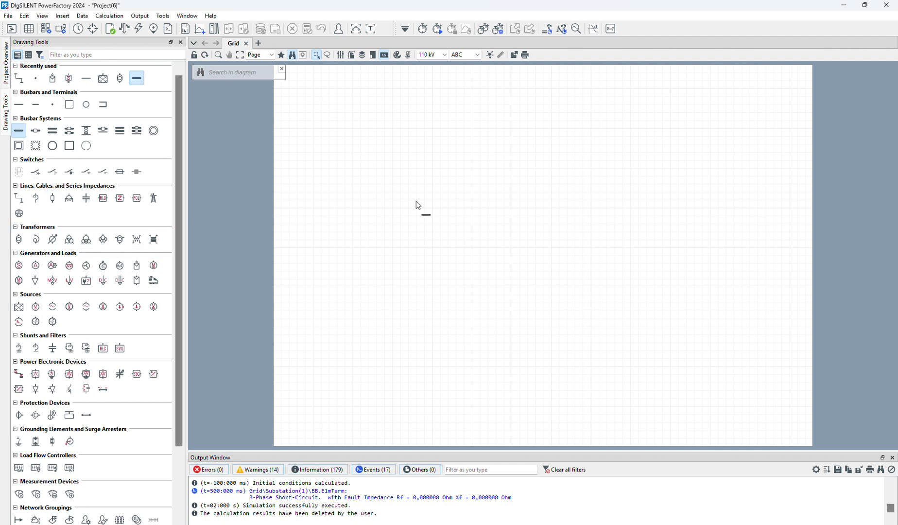
{"action": "left_click", "coordinate": [498, 199]}
{"action": "key", "text": "Escape"}
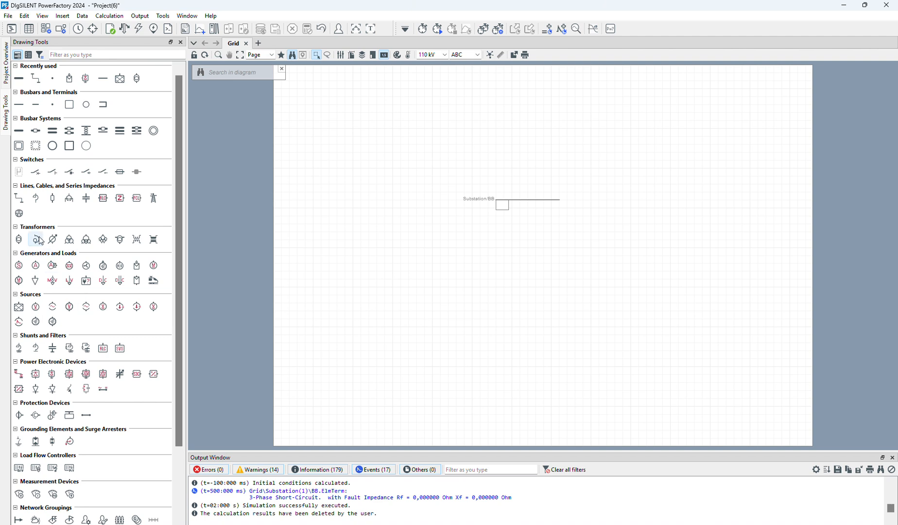
- Place a second single busbar system below the first and align it vertically with the upper busbar
{"action": "left_click", "coordinate": [25, 135]}
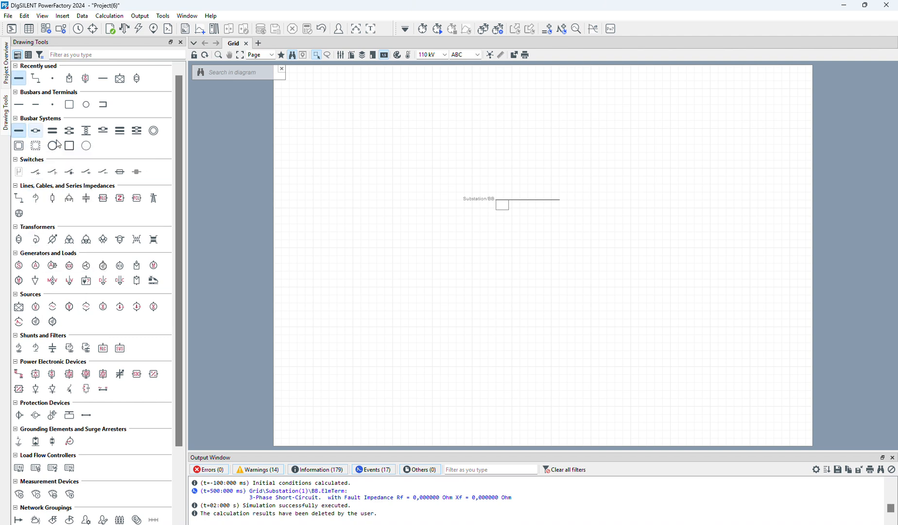
{"action": "left_click", "coordinate": [489, 303]}
{"action": "key", "text": "Escape"}
{"action": "left_click", "coordinate": [536, 293]}
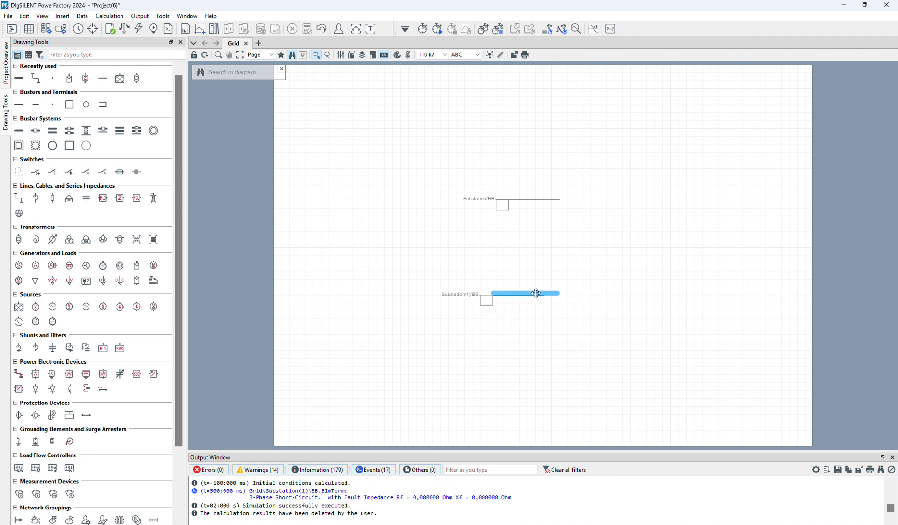
{"action": "left_click_drag", "start_coordinate": [536, 293], "coordinate": [538, 297]}
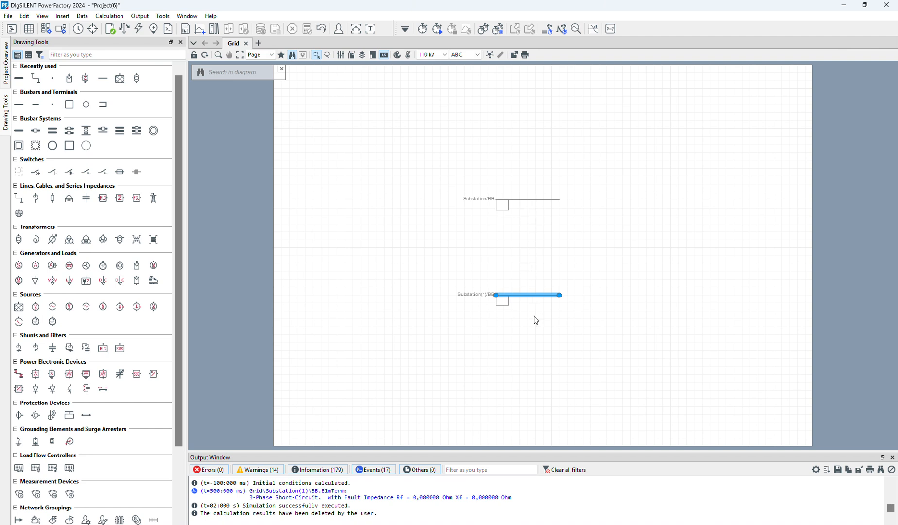
{"action": "left_click", "coordinate": [538, 342]}
- Insert a two-winding transformer between the busbars, connecting it to the upper busbar and to bay 1 of the lower substation
{"action": "left_click", "coordinate": [21, 241]}
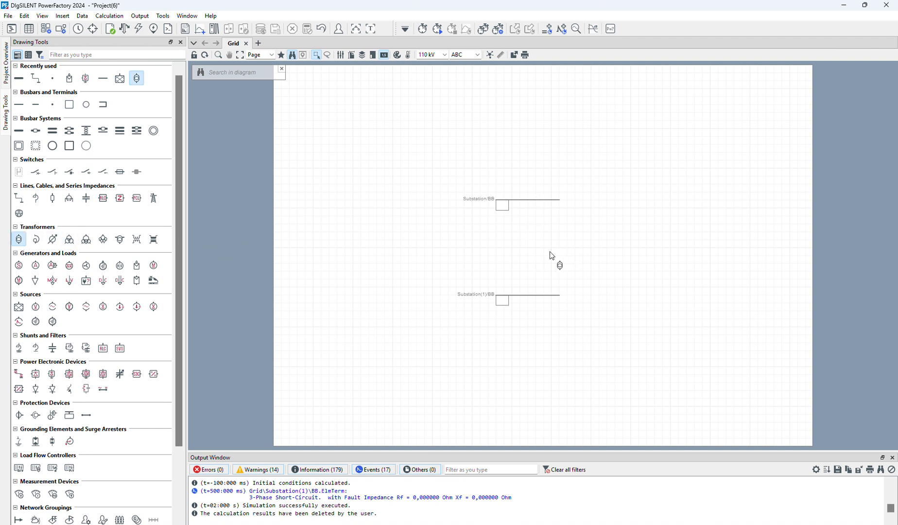
{"action": "left_click", "coordinate": [528, 247]}
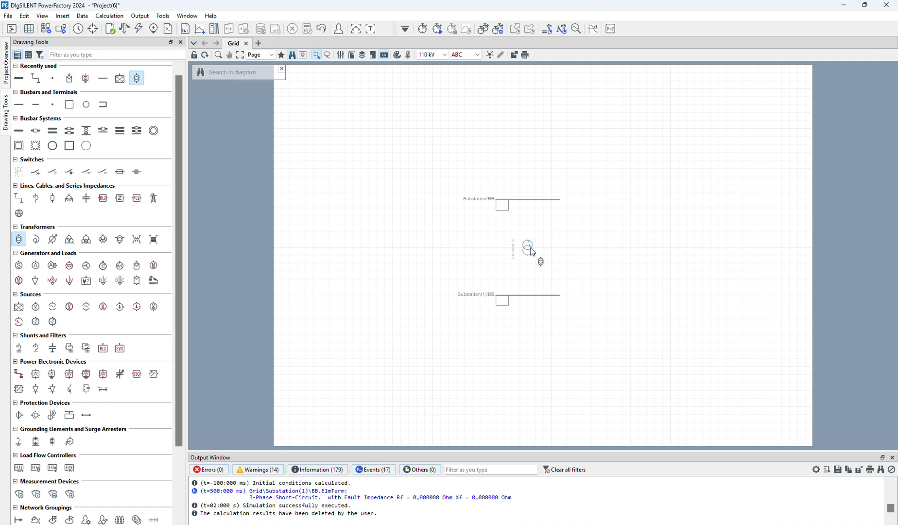
{"action": "left_click", "coordinate": [530, 202]}
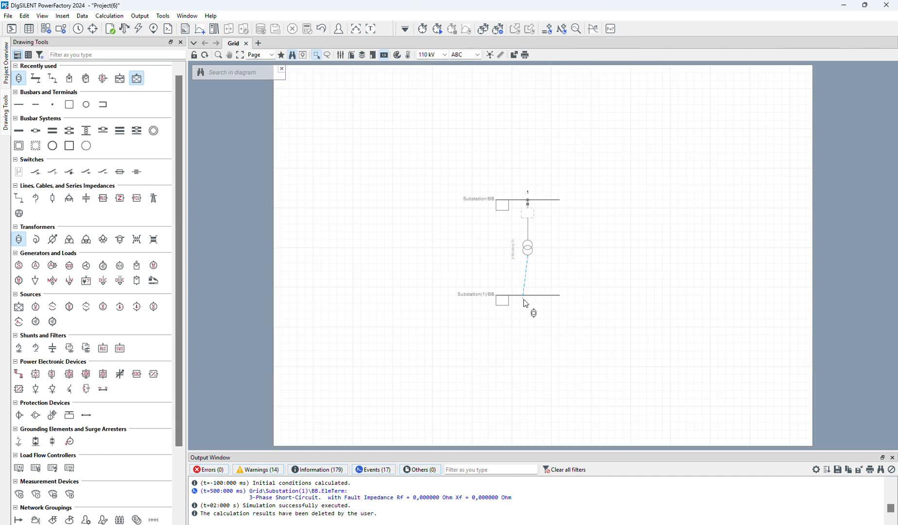
{"action": "left_click", "coordinate": [527, 295]}
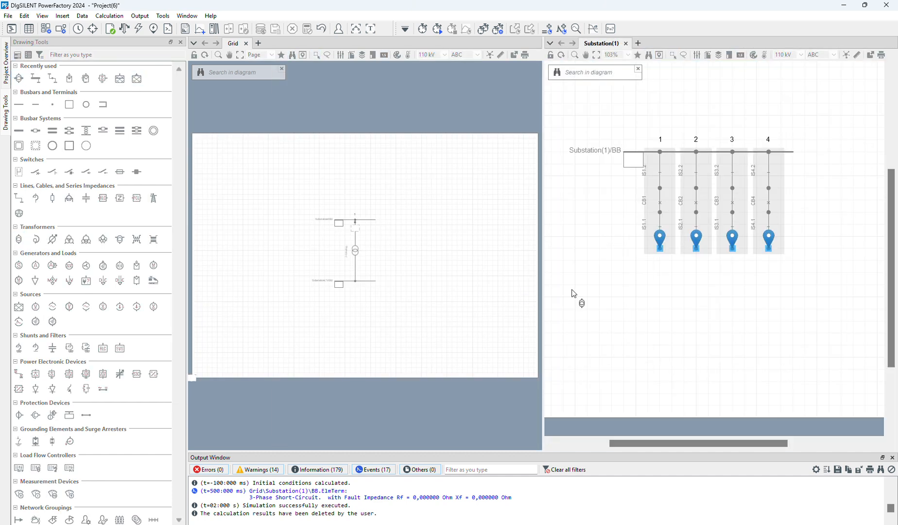
{"action": "left_click", "coordinate": [666, 252]}
{"action": "key", "text": "Escape"}
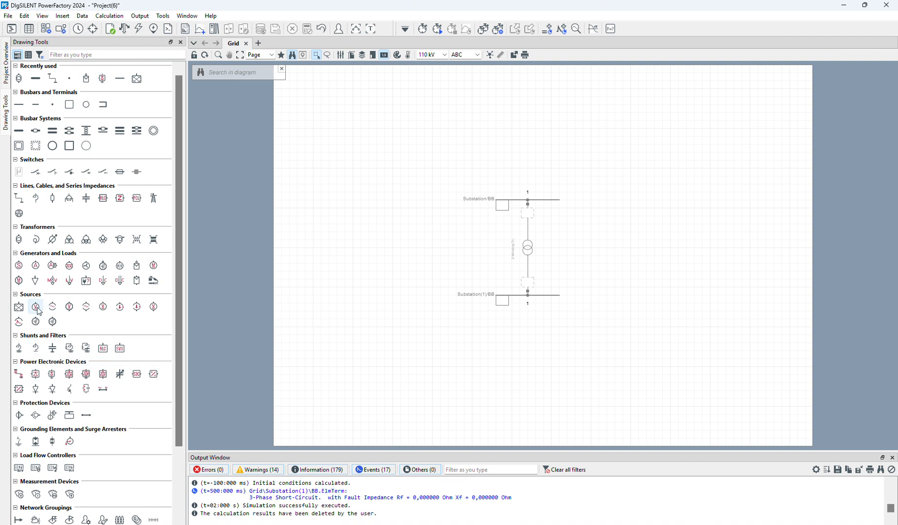
- Add a general load to the lower busbar, connected to bay 2 of its substation
{"action": "left_click", "coordinate": [35, 280]}
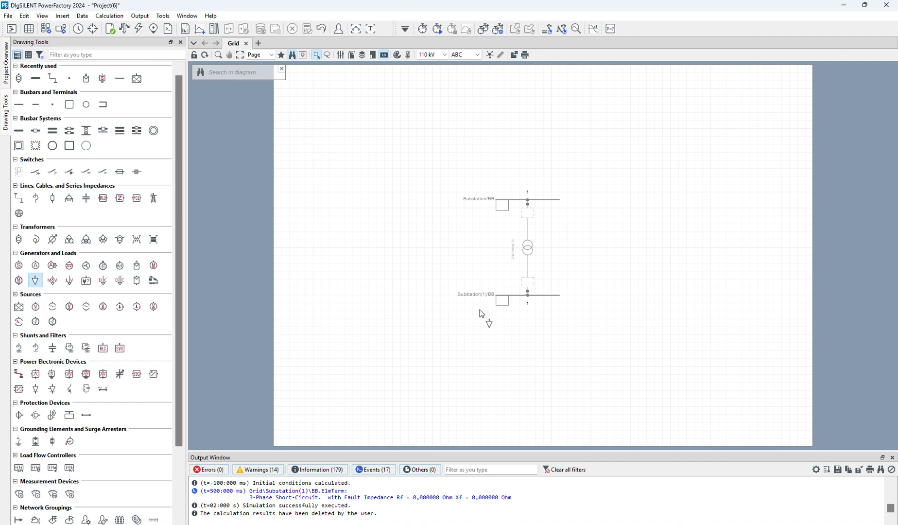
{"action": "left_click", "coordinate": [528, 295]}
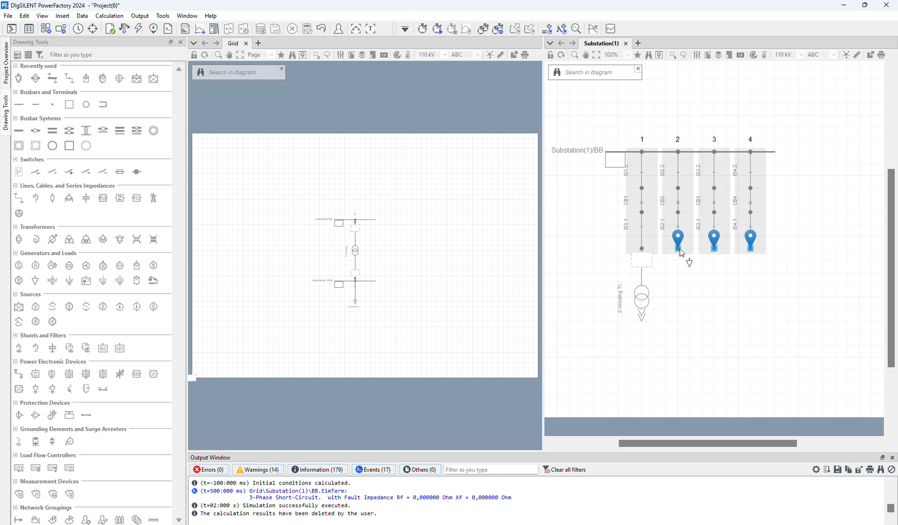
{"action": "left_click", "coordinate": [679, 249]}
{"action": "key", "text": "Escape"}
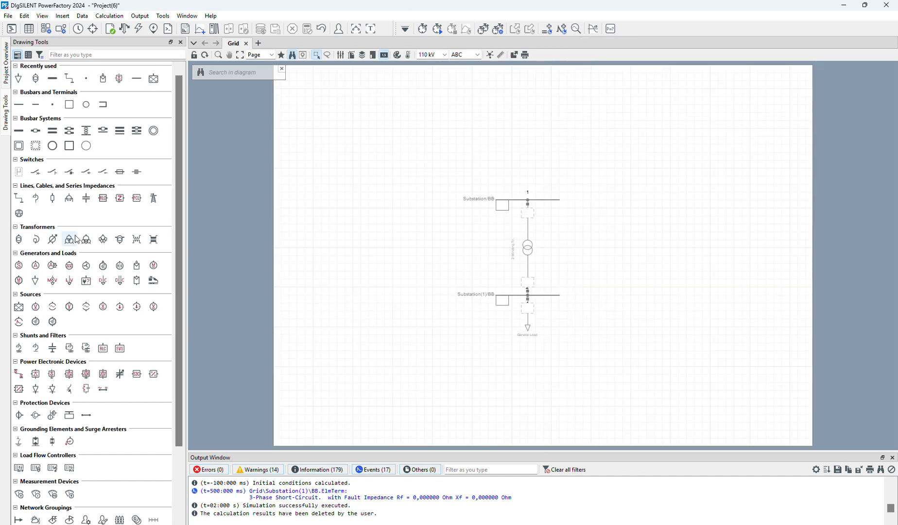
- Add a synchronous machine to the upper busbar, connected to bay 2 of its substation
{"action": "left_click", "coordinate": [19, 268]}
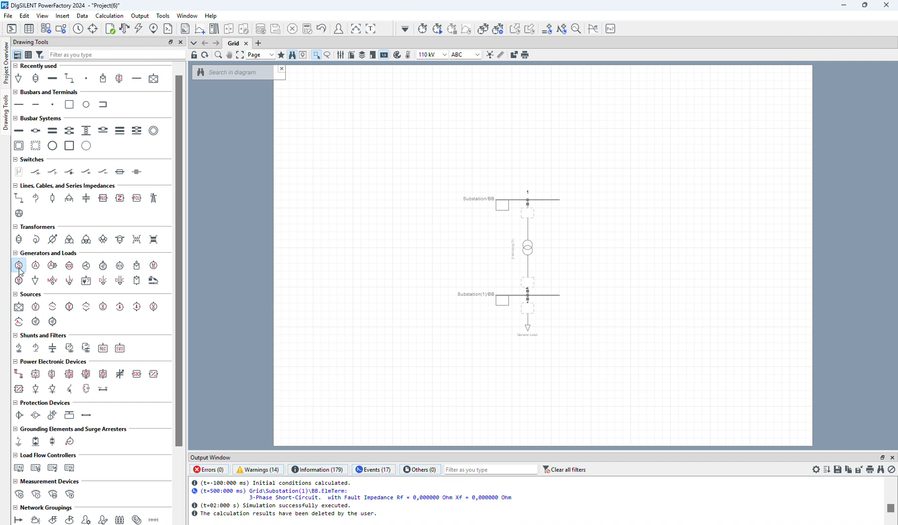
{"action": "left_click", "coordinate": [530, 203]}
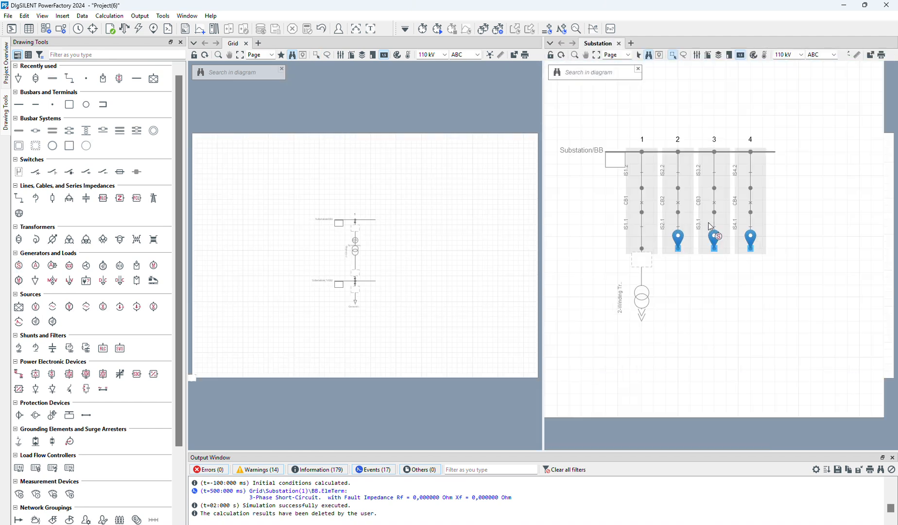
{"action": "left_click", "coordinate": [677, 250]}
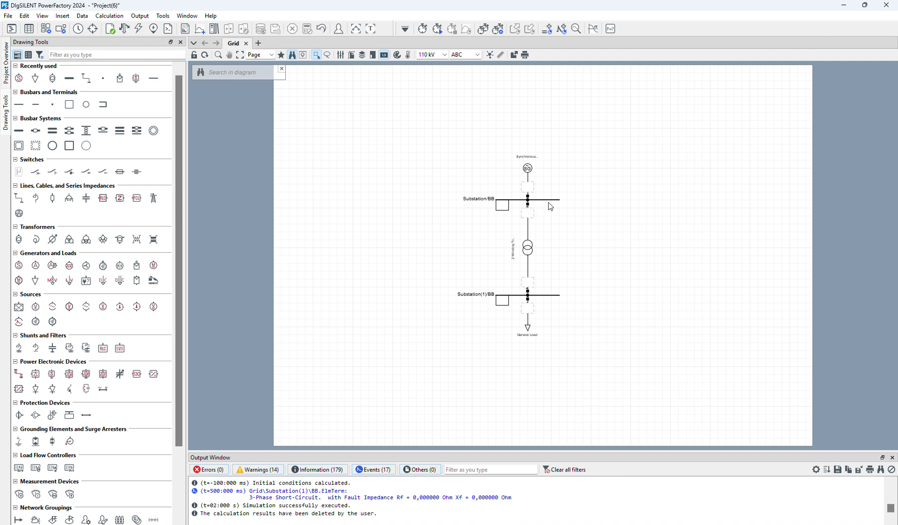
- Assign the library type 4.9 MVA DG to the synchronous machine
{"action": "double_click", "coordinate": [533, 172]}
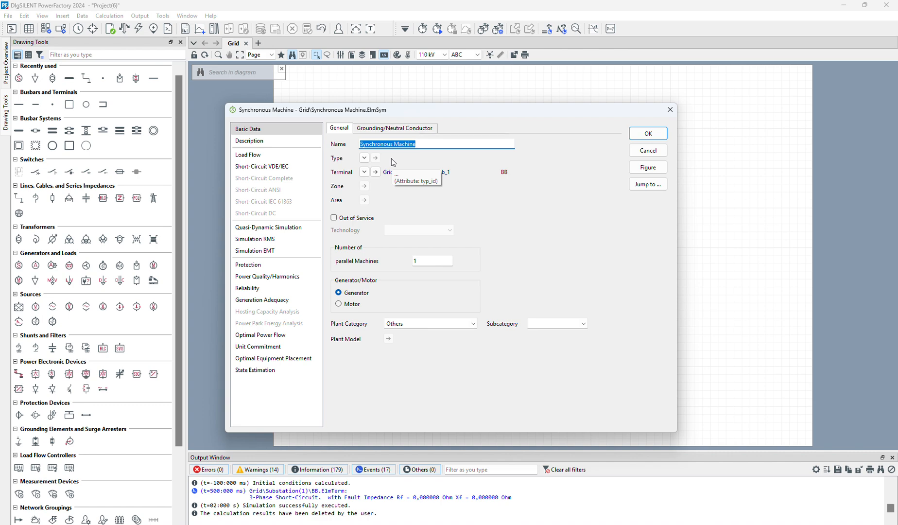
{"action": "left_click", "coordinate": [364, 158]}
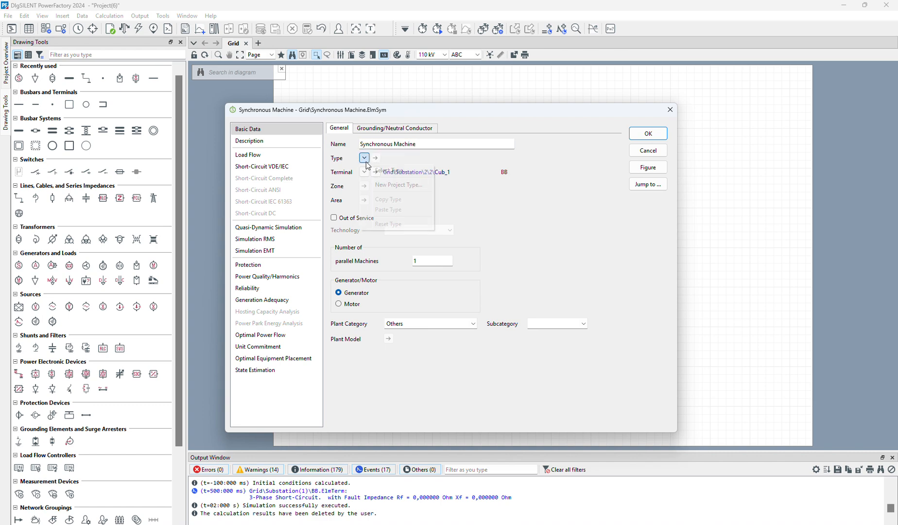
{"action": "left_click", "coordinate": [380, 171]}
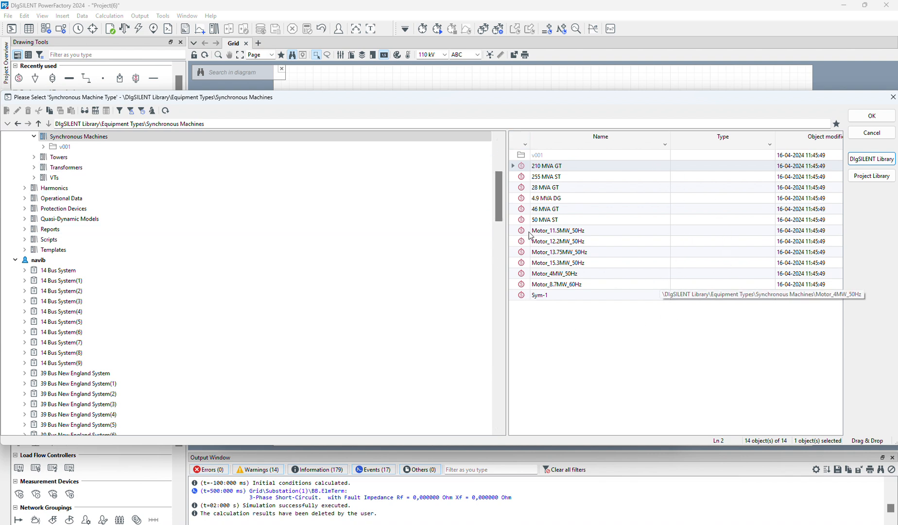
{"action": "left_click", "coordinate": [544, 199]}
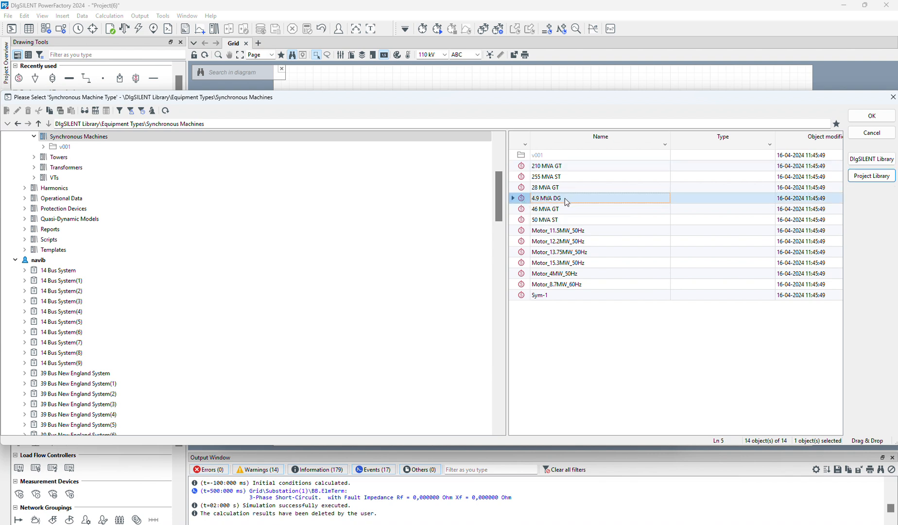
{"action": "left_click", "coordinate": [865, 118]}
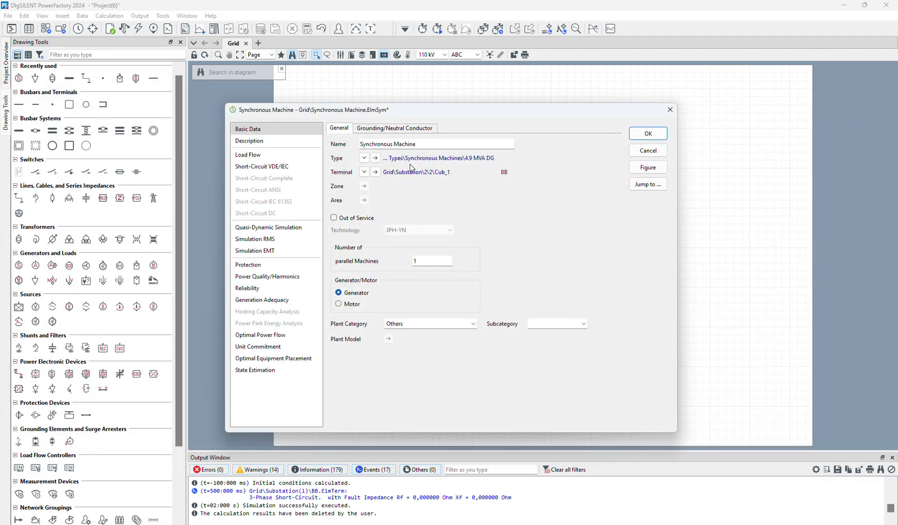
- Review the basic and load flow data of the synchronous machine's type, and accept the machine's settings
{"action": "left_click", "coordinate": [375, 158]}
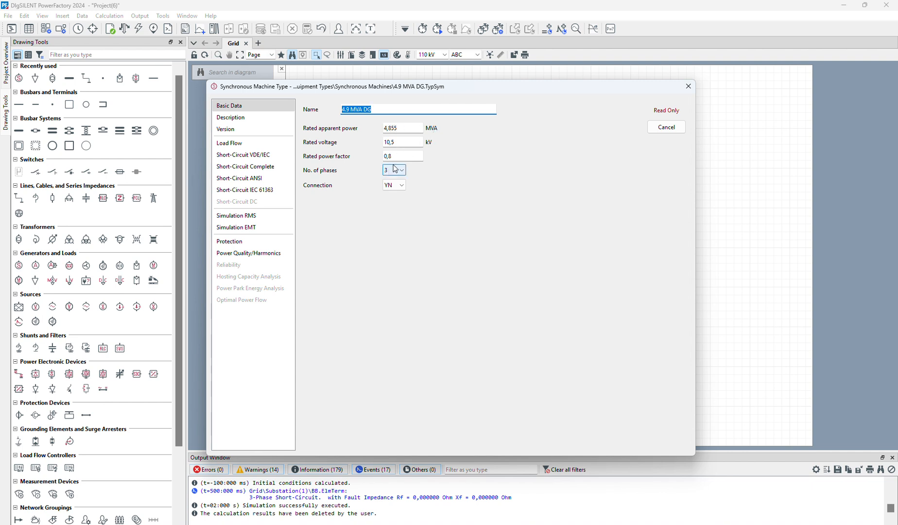
{"action": "left_click", "coordinate": [256, 144]}
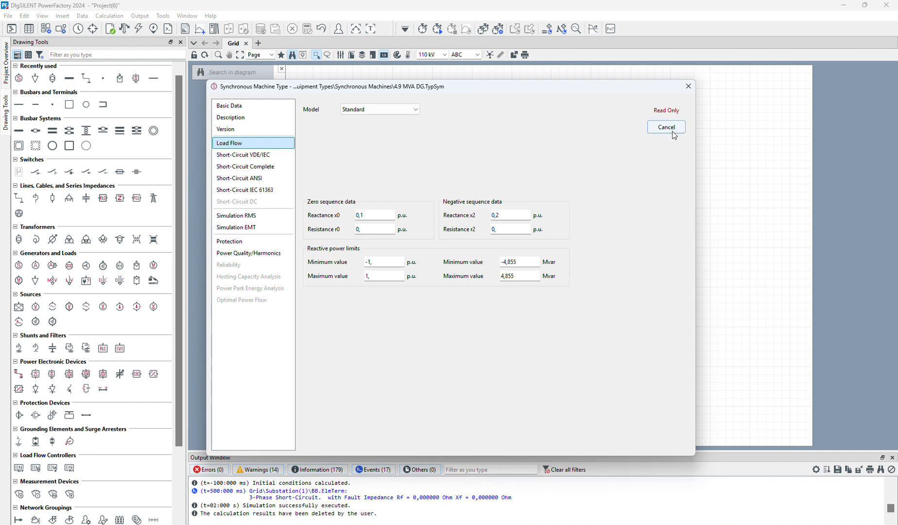
{"action": "left_click", "coordinate": [238, 105]}
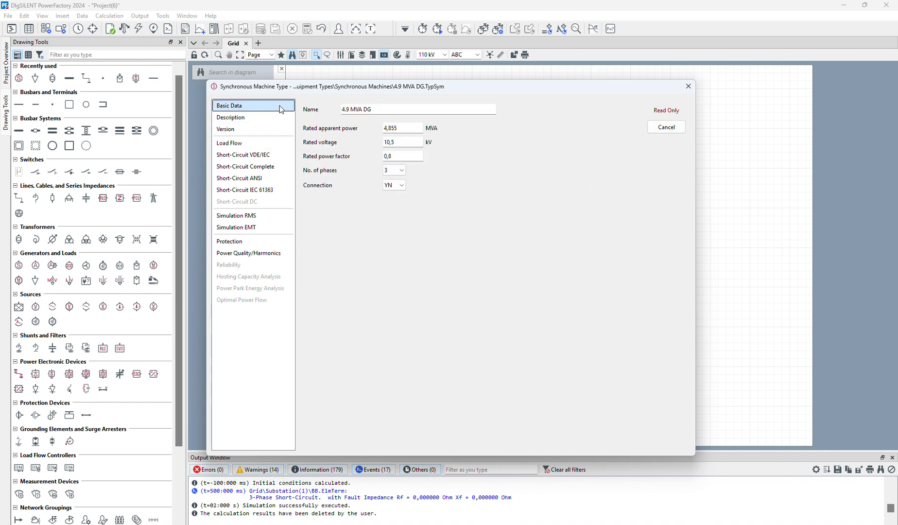
{"action": "key", "text": "Escape"}
{"action": "left_click", "coordinate": [641, 135]}
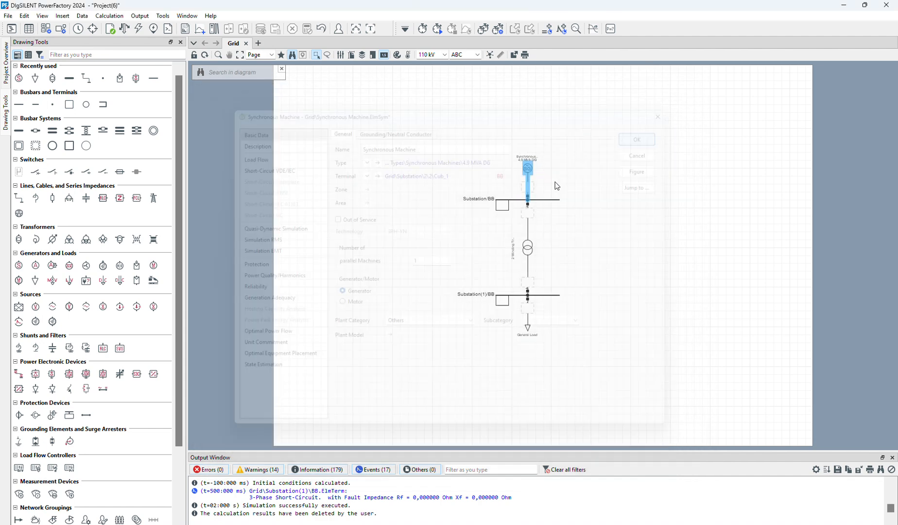
- Set the upper busbar's line-line nominal voltage to 10.5 kV
{"action": "double_click", "coordinate": [548, 200]}
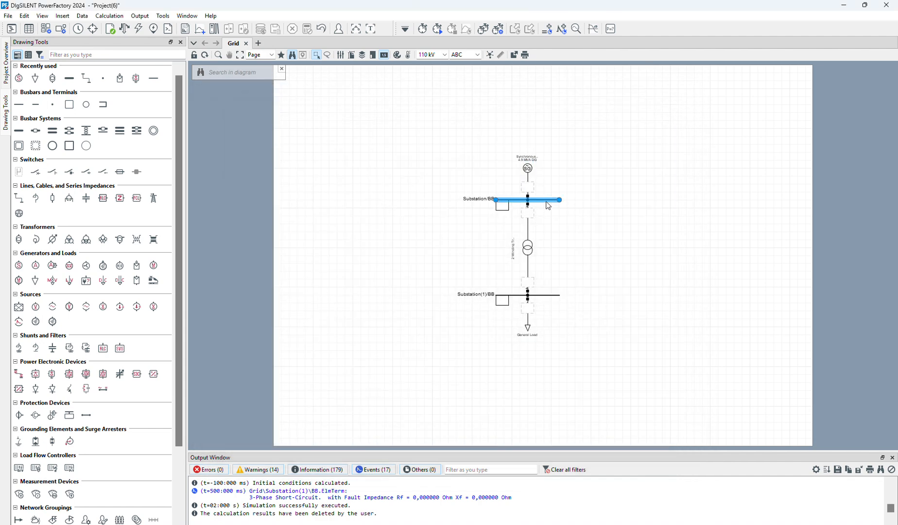
{"action": "left_click_drag", "start_coordinate": [428, 264], "coordinate": [403, 262]}
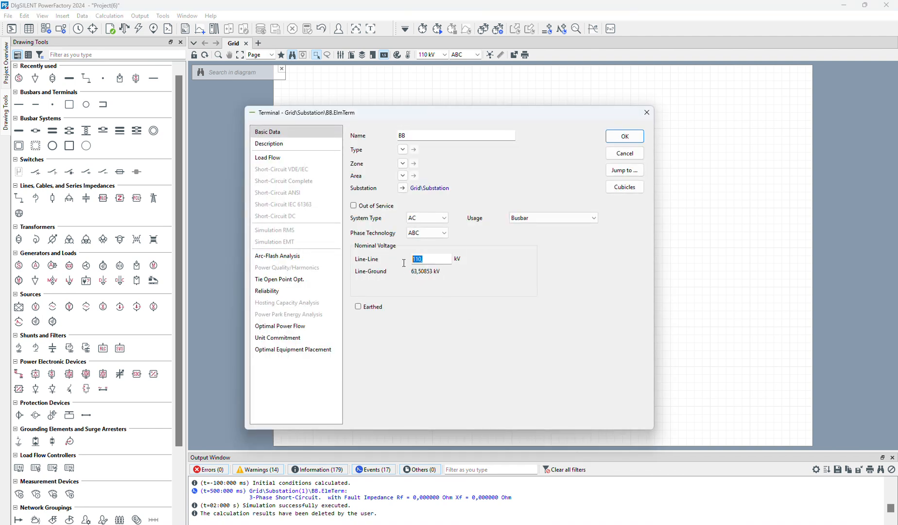
{"action": "type", "text": "1"}
{"action": "type", "text": "0.5"}
{"action": "left_click", "coordinate": [627, 137]}
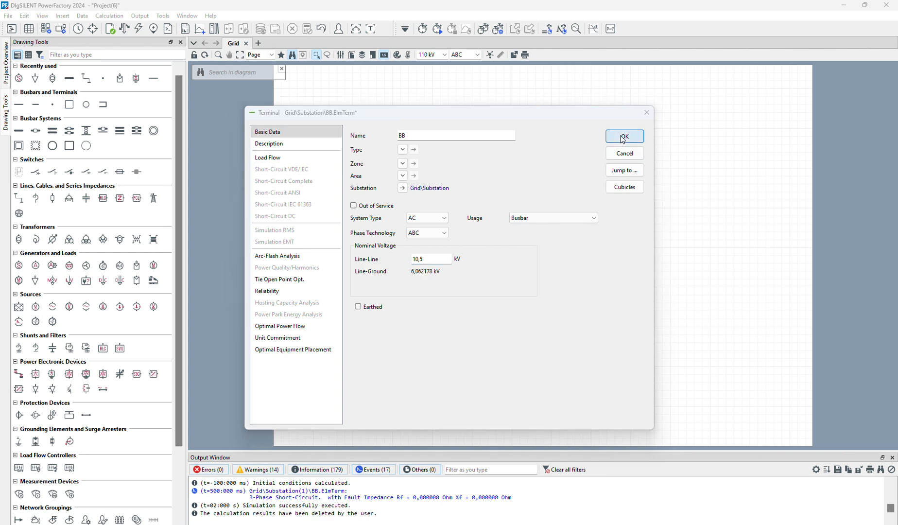
{"action": "left_click", "coordinate": [501, 285]}
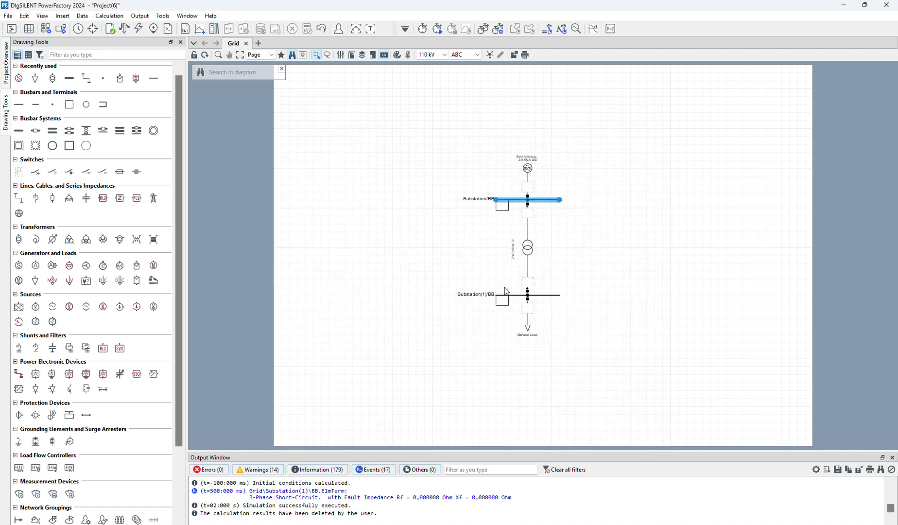
- Open the two-winding transformer and browse the library's 50 Hz distribution types for 10 kV without selecting one
{"action": "double_click", "coordinate": [528, 250]}
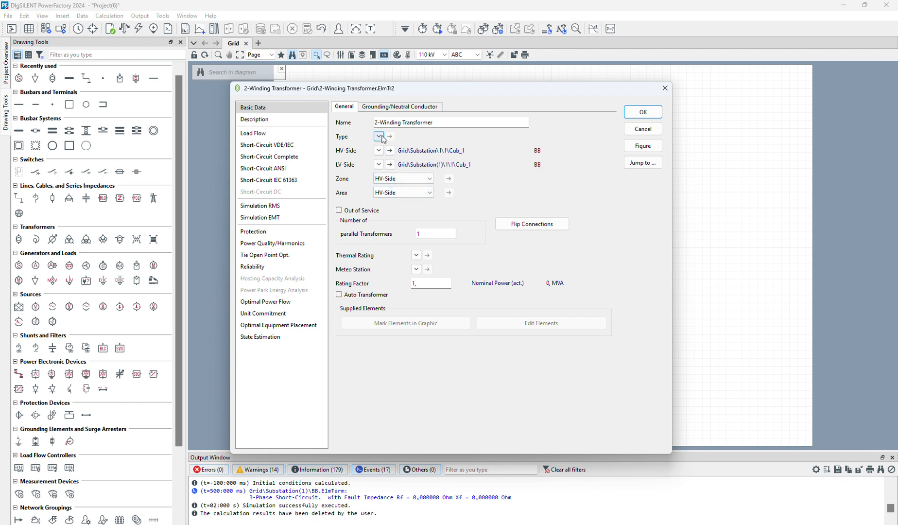
{"action": "left_click", "coordinate": [382, 137]}
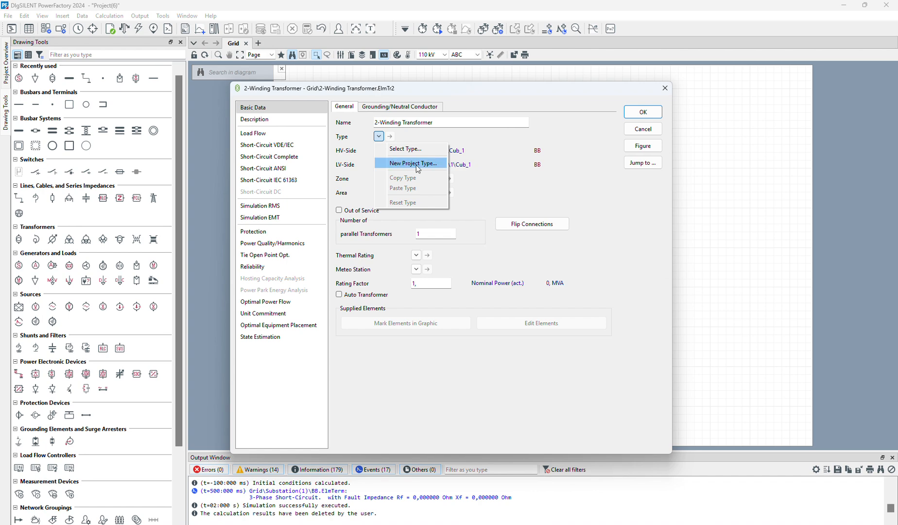
{"action": "left_click", "coordinate": [416, 150]}
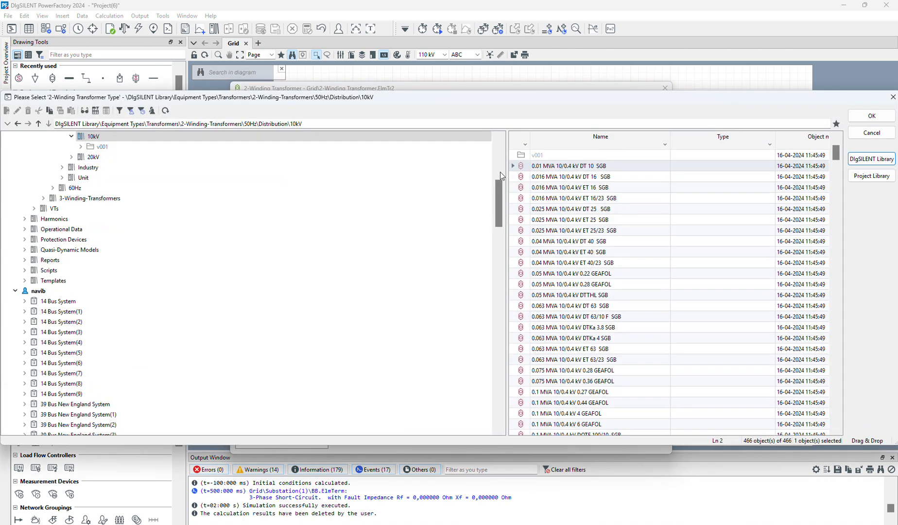
{"action": "scroll", "coordinate": [655, 217], "scroll_direction": "down", "scroll_amount": 20}
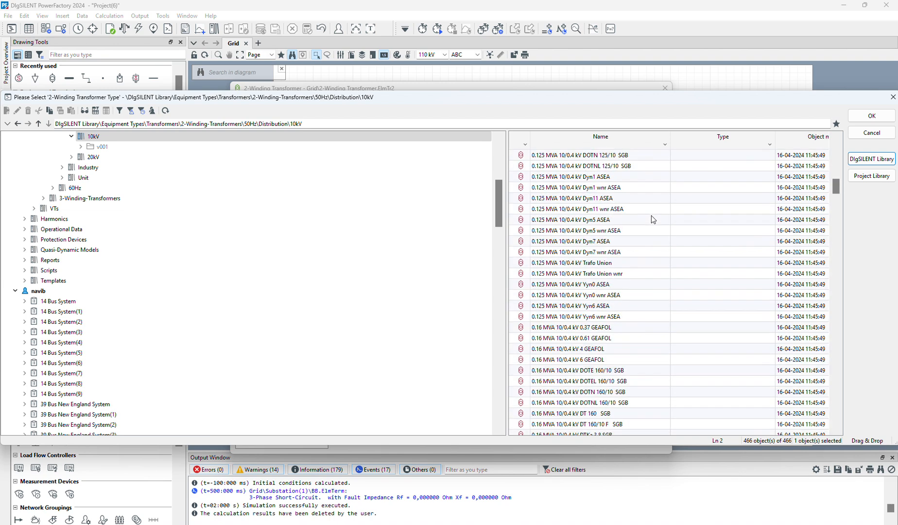
{"action": "scroll", "coordinate": [652, 217], "scroll_direction": "down", "scroll_amount": 15}
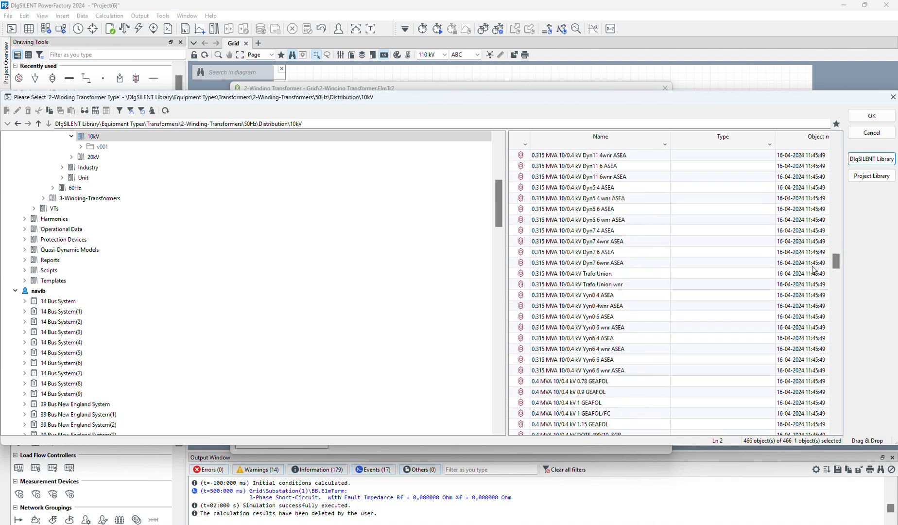
{"action": "left_click_drag", "start_coordinate": [840, 266], "coordinate": [828, 427]}
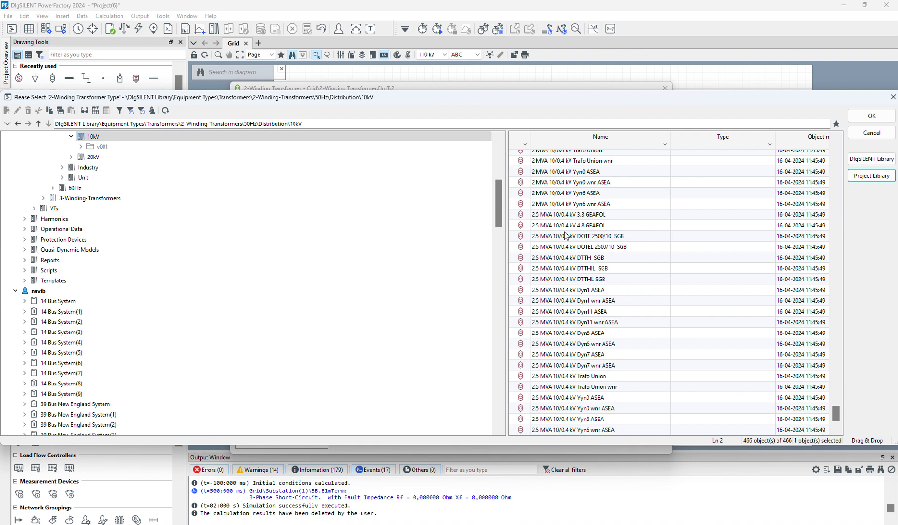
{"action": "left_click", "coordinate": [857, 133]}
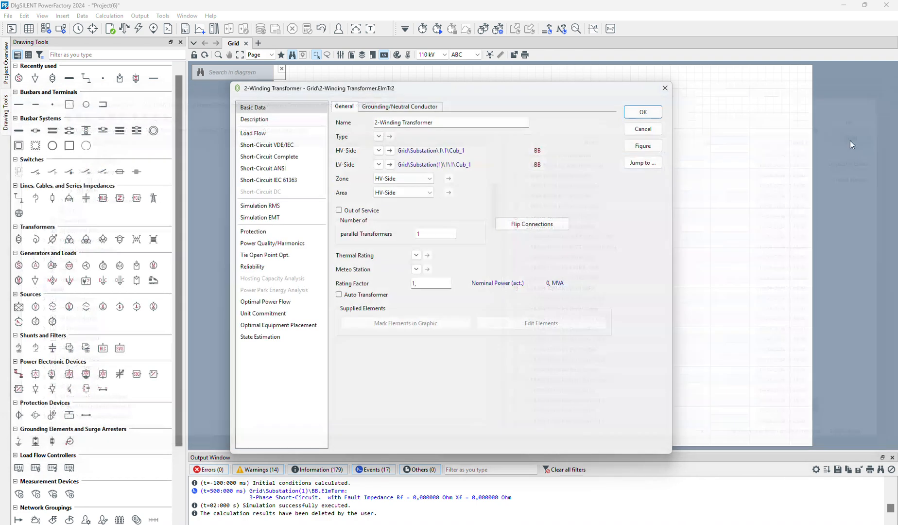
- Create a new project type for the two-winding transformer with 5 MVA rated power, 10.5 kV on the HV side and 6 kV on the LV side
{"action": "left_click", "coordinate": [378, 137]}
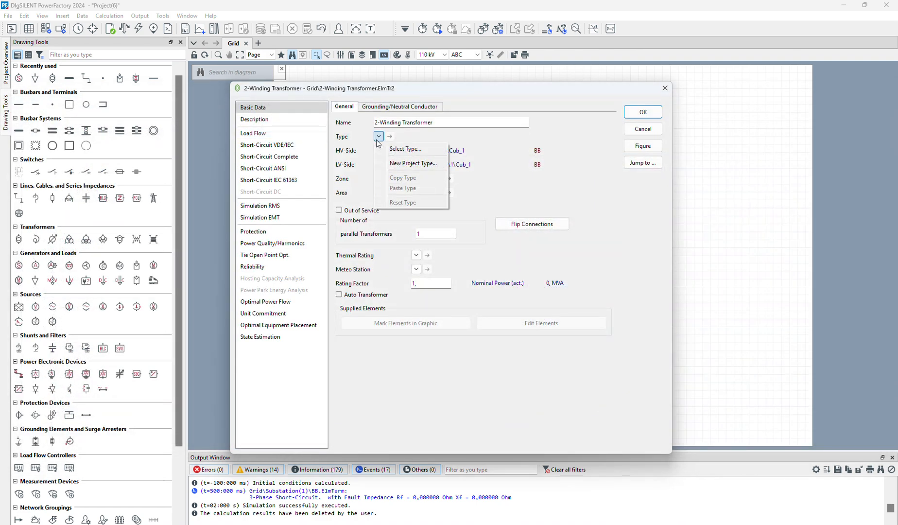
{"action": "left_click", "coordinate": [394, 164]}
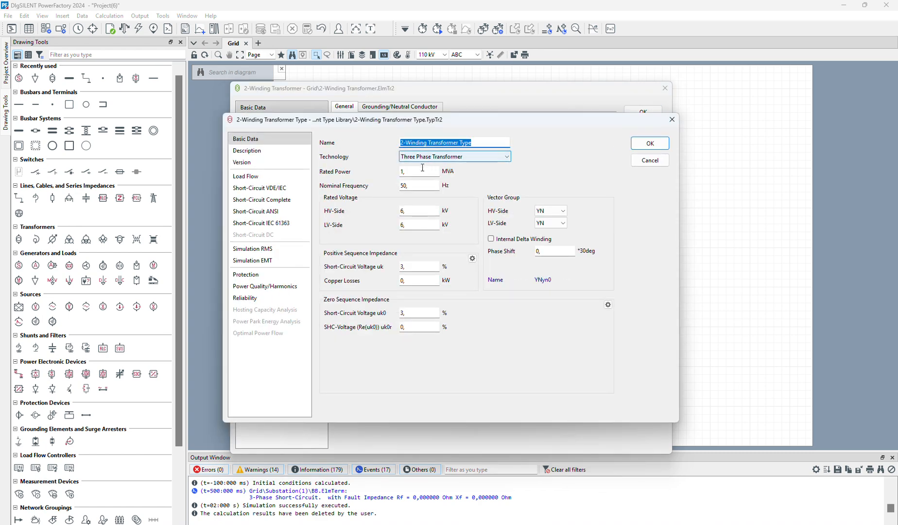
{"action": "left_click", "coordinate": [415, 173]}
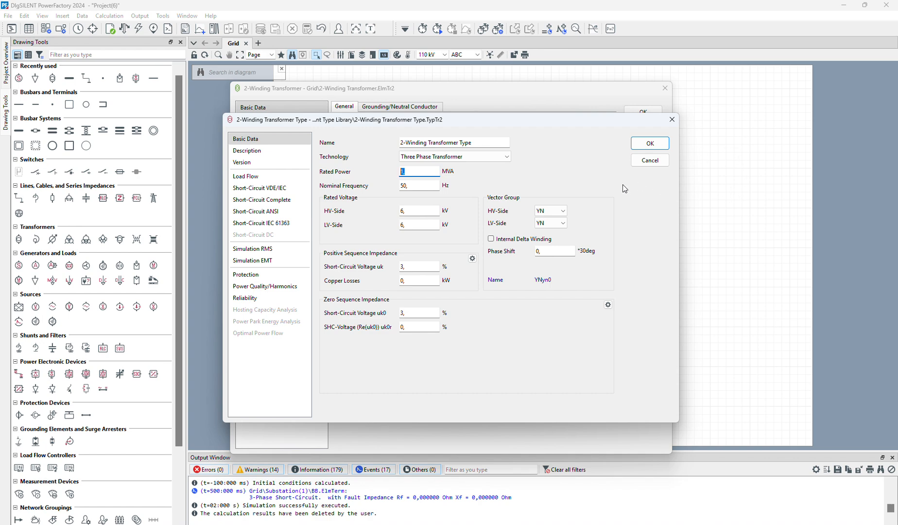
{"action": "type", "text": "5"}
{"action": "left_click", "coordinate": [421, 211]}
{"action": "type", "text": "10.5"}
{"action": "type", "text": "0.4"}
{"action": "type", "text": "6"}
{"action": "left_click", "coordinate": [634, 299]}
- Check the load flow and basic data of the new transformer type, and accept the type
{"action": "left_click", "coordinate": [286, 179]}
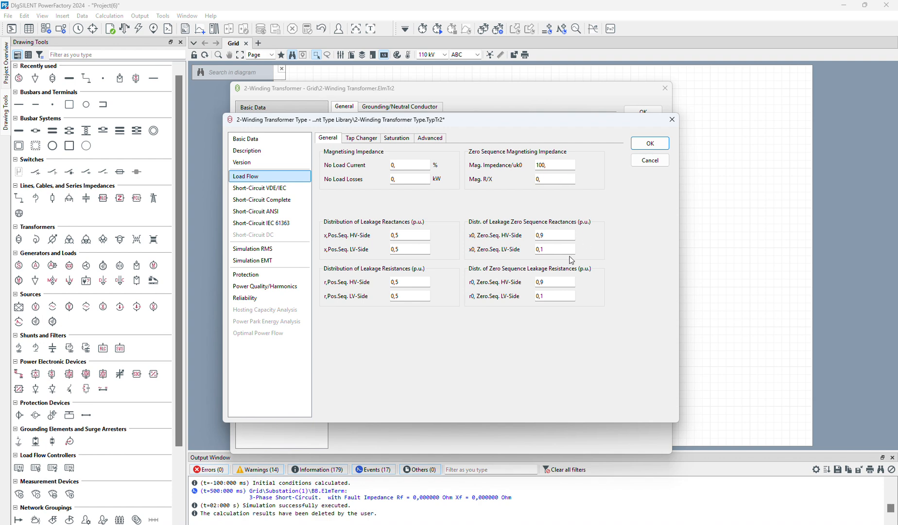
{"action": "left_click", "coordinate": [273, 141]}
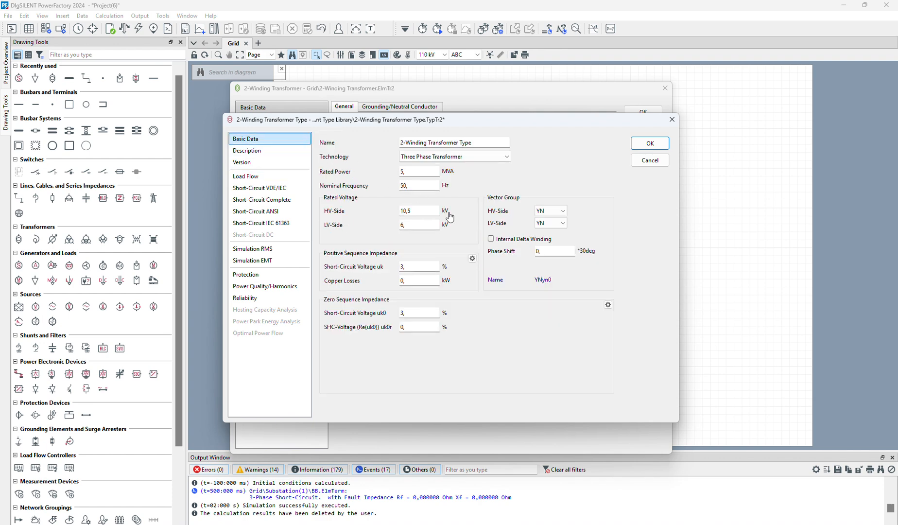
{"action": "left_click", "coordinate": [647, 143]}
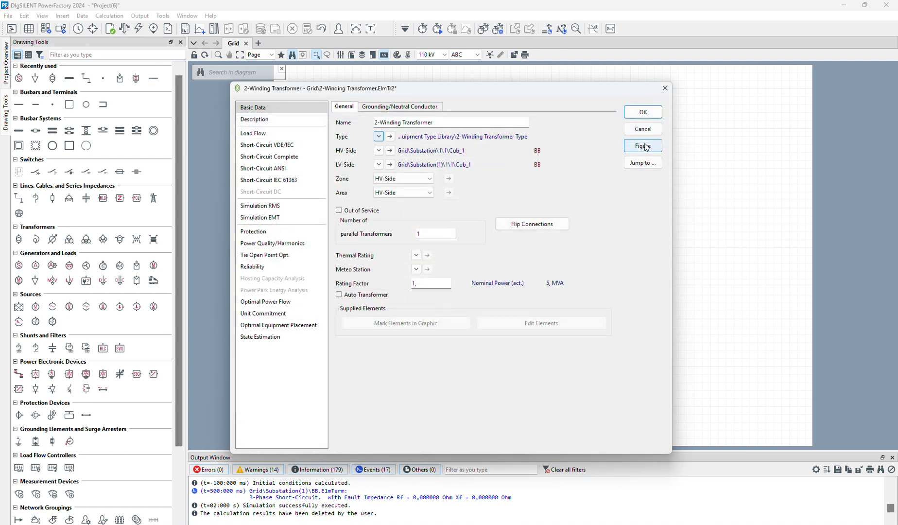
- Flip the transformer's HV-side and LV-side connections and accept its settings with the new type
{"action": "left_click", "coordinate": [641, 113]}
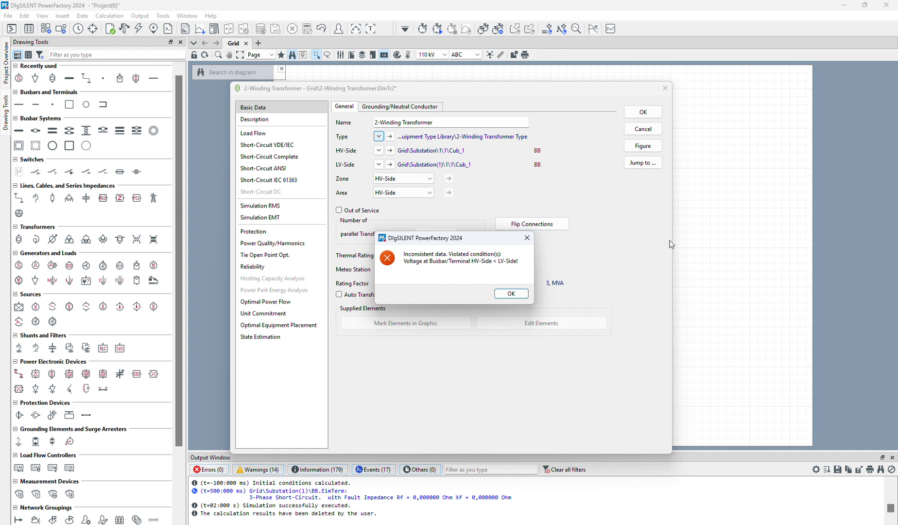
{"action": "left_click", "coordinate": [511, 294]}
{"action": "left_click", "coordinate": [529, 228]}
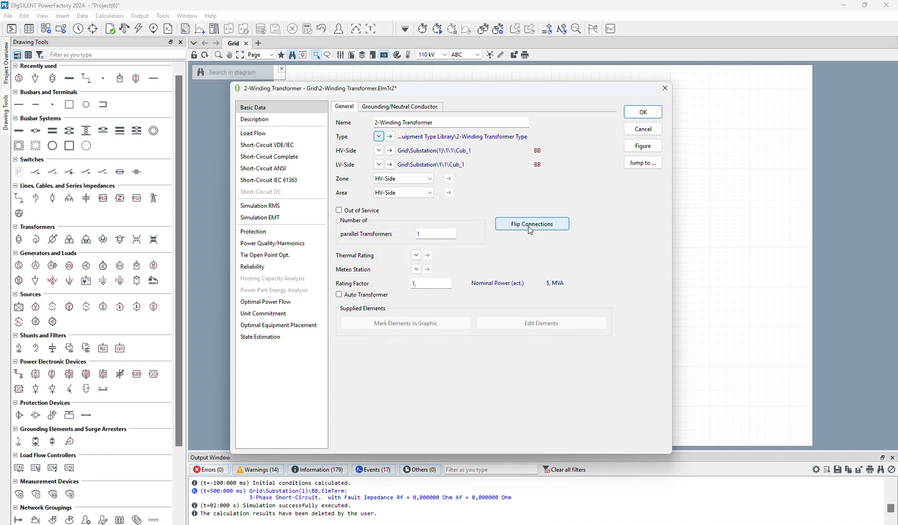
{"action": "left_click", "coordinate": [642, 113]}
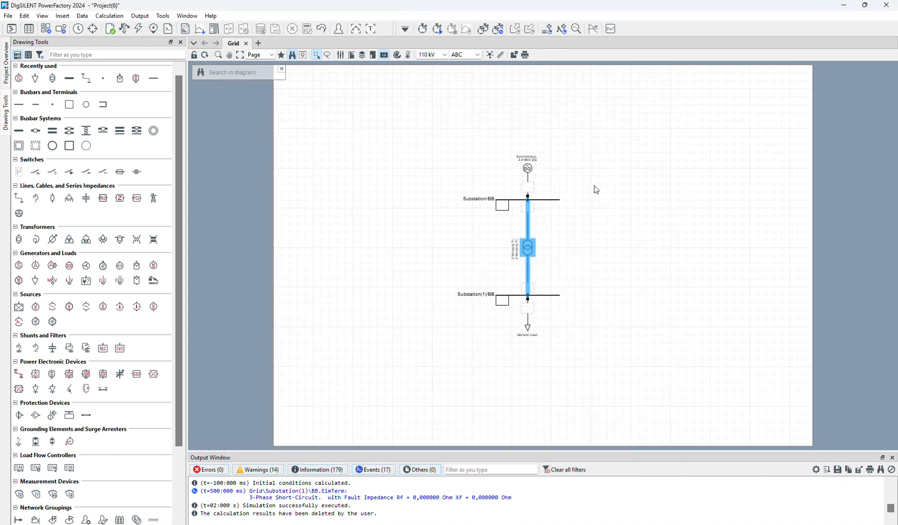
- Set the lower busbar's line-line nominal voltage to 6 kV and apply it to all internal terminals of its substation
{"action": "double_click", "coordinate": [545, 294]}
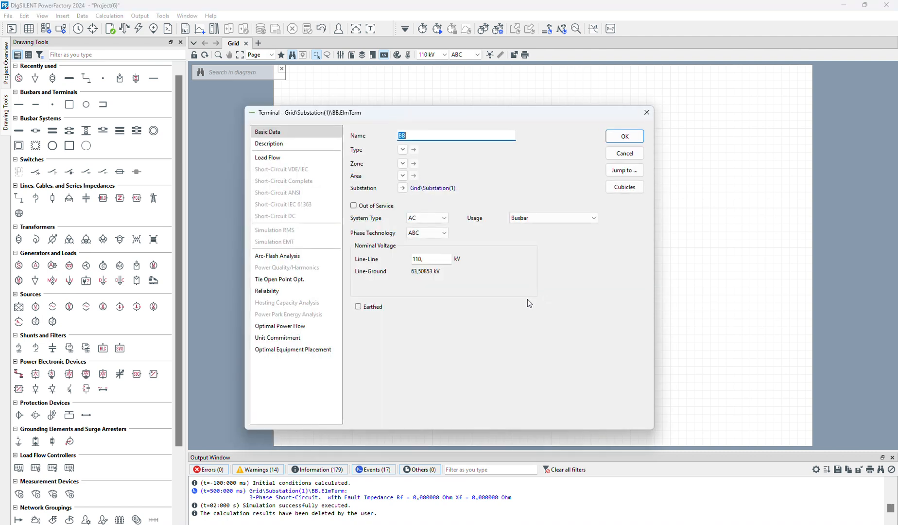
{"action": "left_click_drag", "start_coordinate": [438, 261], "coordinate": [396, 260]}
{"action": "type", "text": "6"}
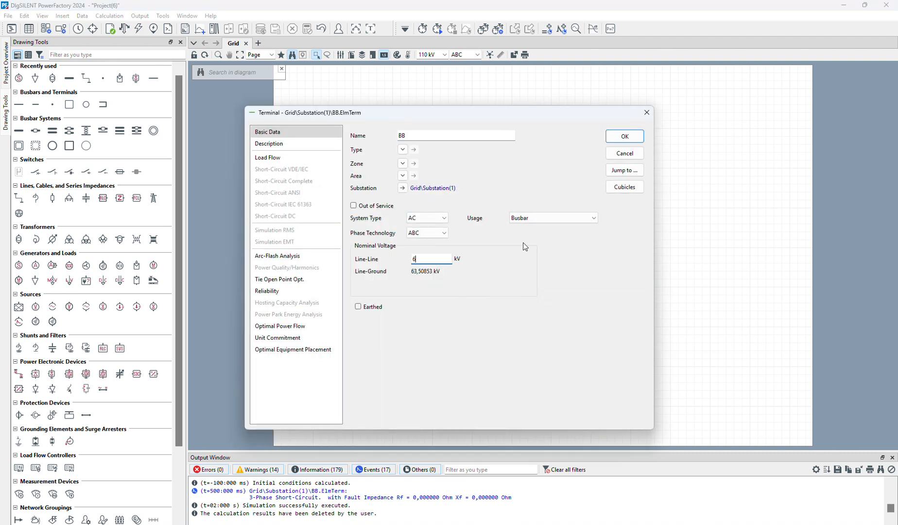
{"action": "left_click", "coordinate": [616, 139]}
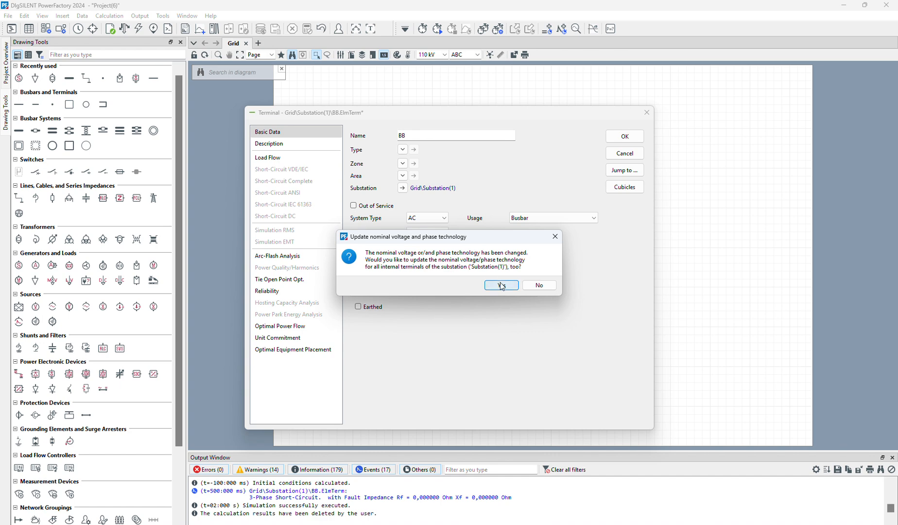
{"action": "left_click", "coordinate": [502, 286]}
- Flip the transformer's connections back so its HV side is on the upper busbar and its LV side on the lower one
{"action": "double_click", "coordinate": [527, 243]}
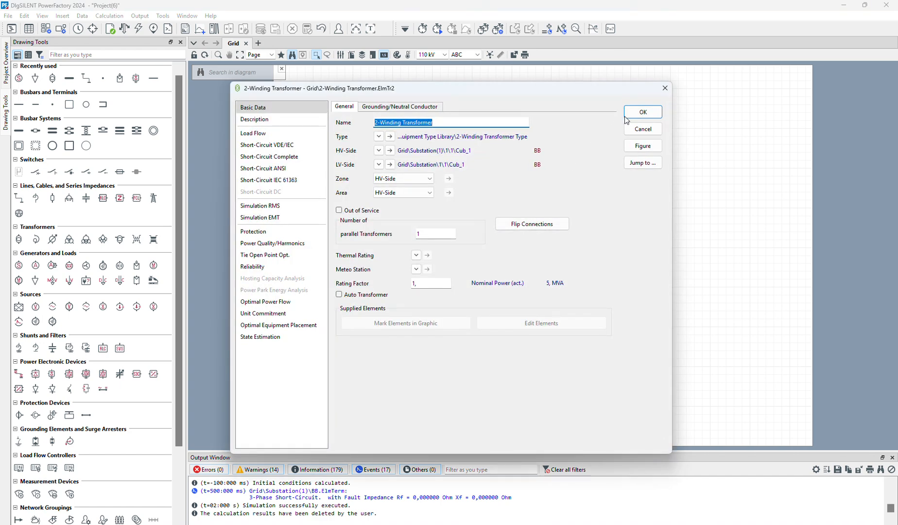
{"action": "left_click", "coordinate": [627, 117]}
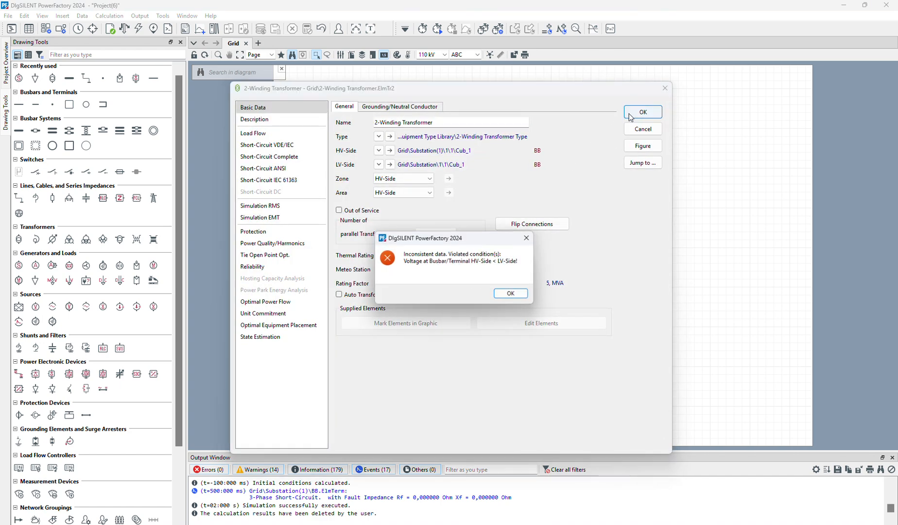
{"action": "left_click", "coordinate": [507, 294]}
{"action": "left_click", "coordinate": [527, 223]}
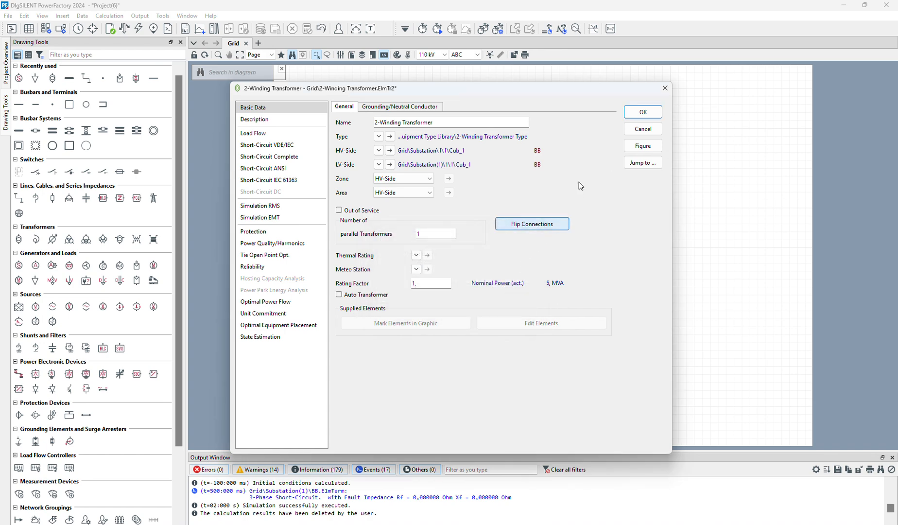
{"action": "left_click", "coordinate": [637, 114]}
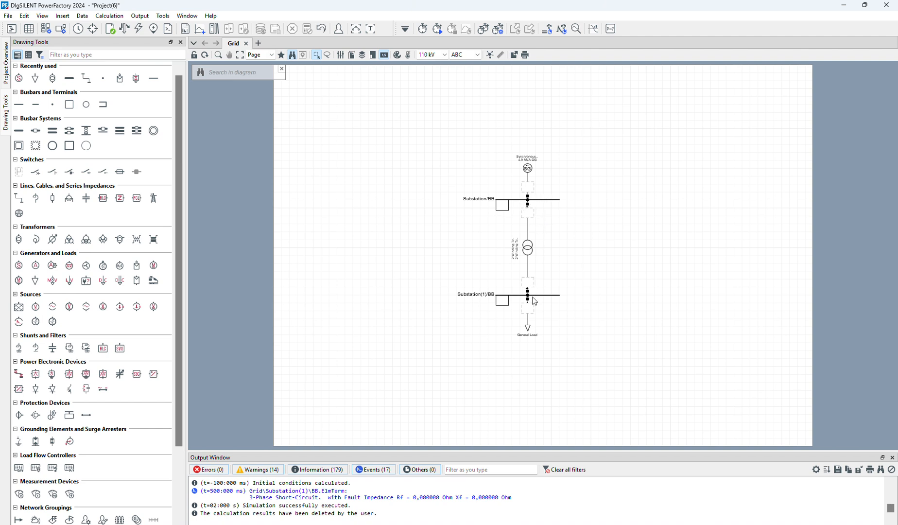
- Set the general load's active power to 3 MW in its load flow data
{"action": "left_click", "coordinate": [528, 329]}
{"action": "double_click", "coordinate": [528, 330]}
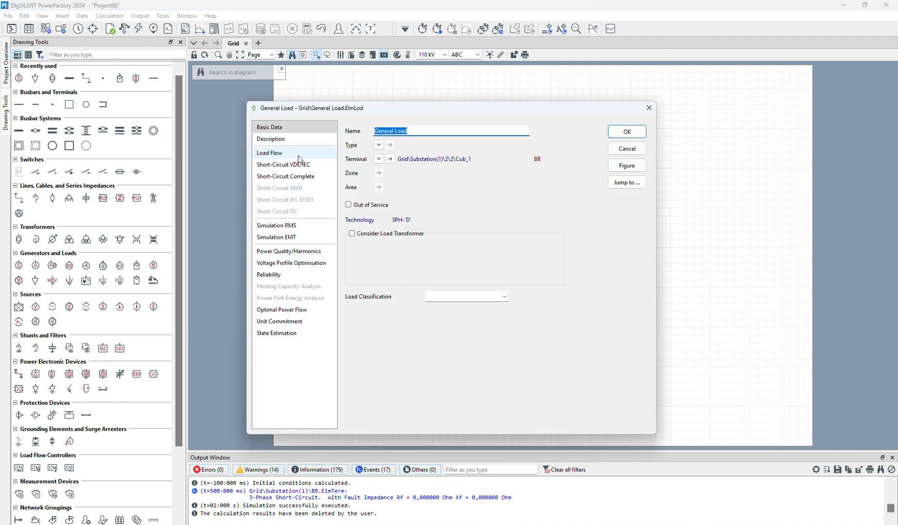
{"action": "left_click", "coordinate": [296, 153]}
{"action": "left_click", "coordinate": [421, 183]}
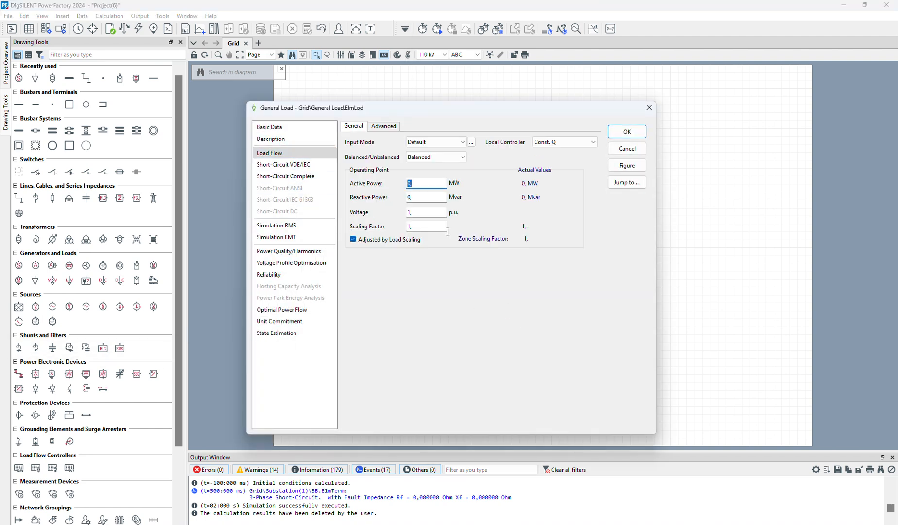
{"action": "type", "text": "3"}
{"action": "left_click", "coordinate": [627, 133]}
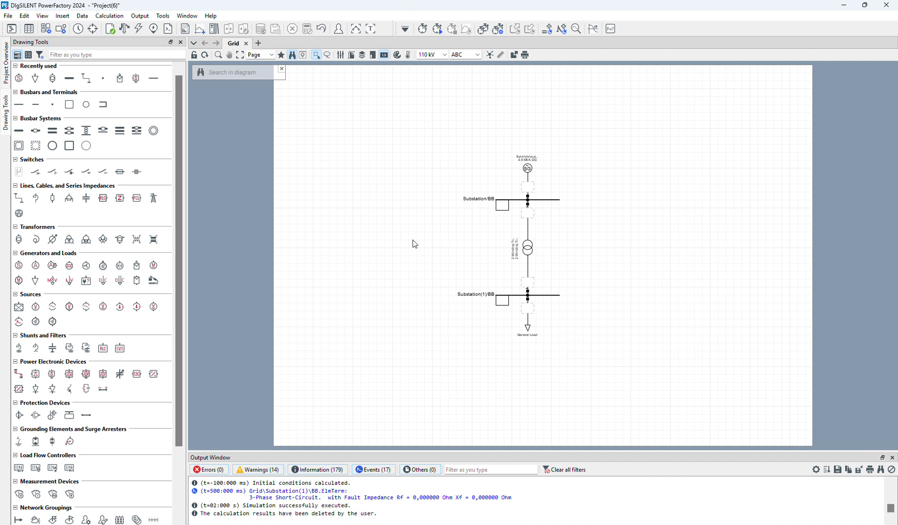
- Run a balanced, positive-sequence AC load flow calculation
{"action": "left_click", "coordinate": [128, 32]}
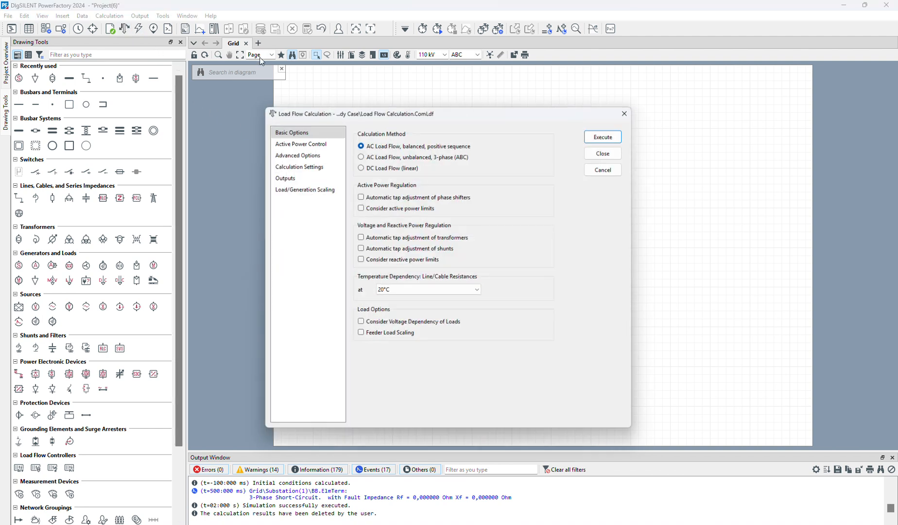
{"action": "left_click", "coordinate": [614, 137]}
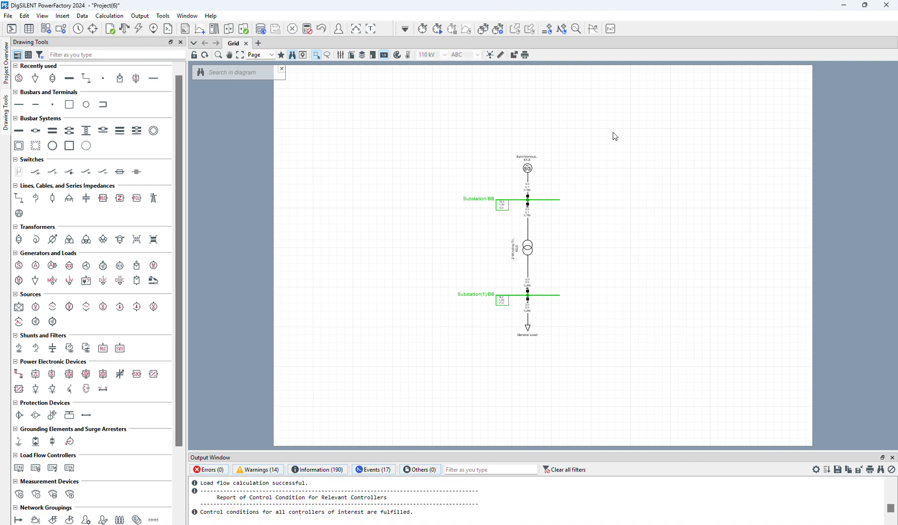
- Examine the load flow results for the machine and transformer loading, the busbar voltages and the branch power flows
{"action": "scroll", "coordinate": [547, 208], "scroll_direction": "up", "scroll_amount": 3}
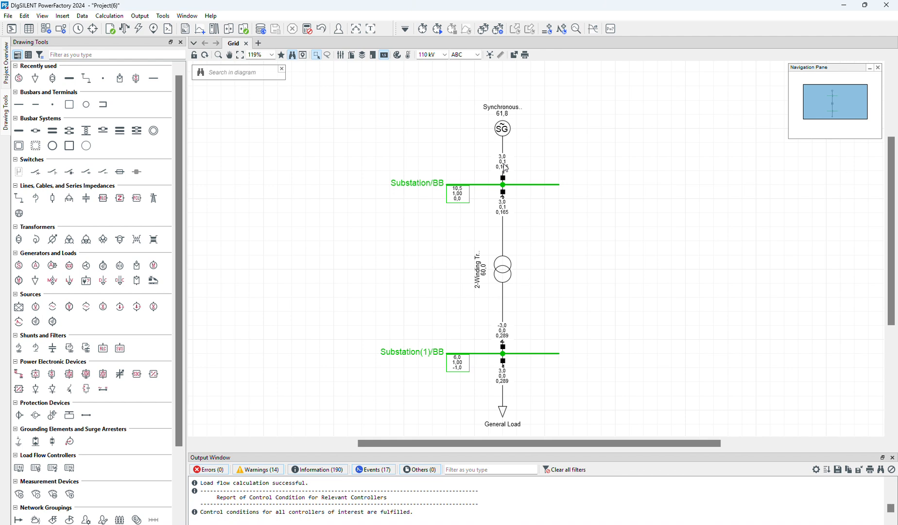
{"action": "mouse_move", "coordinate": [510, 118]}
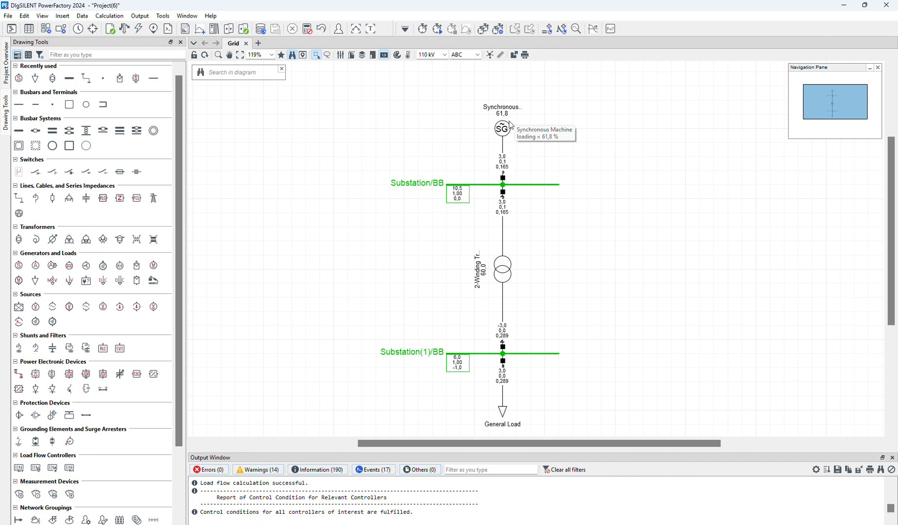
{"action": "mouse_move", "coordinate": [509, 169]}
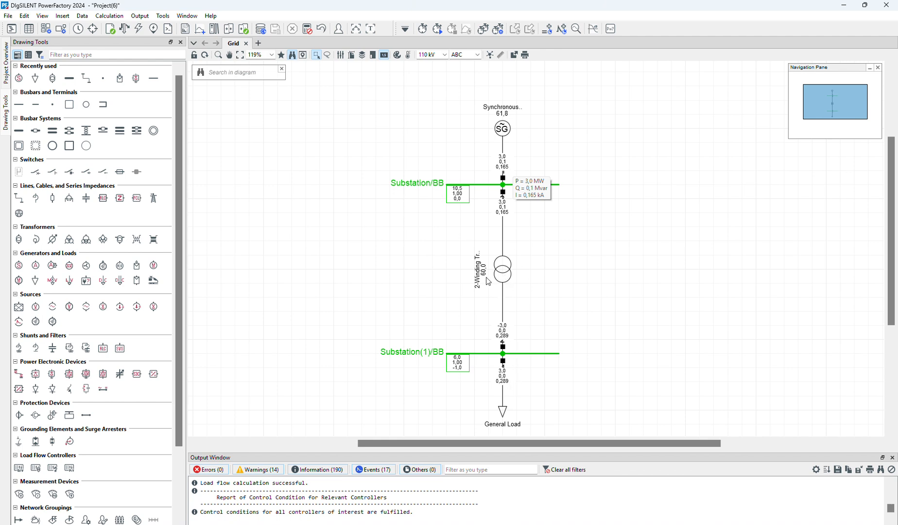
{"action": "mouse_move", "coordinate": [482, 280]}
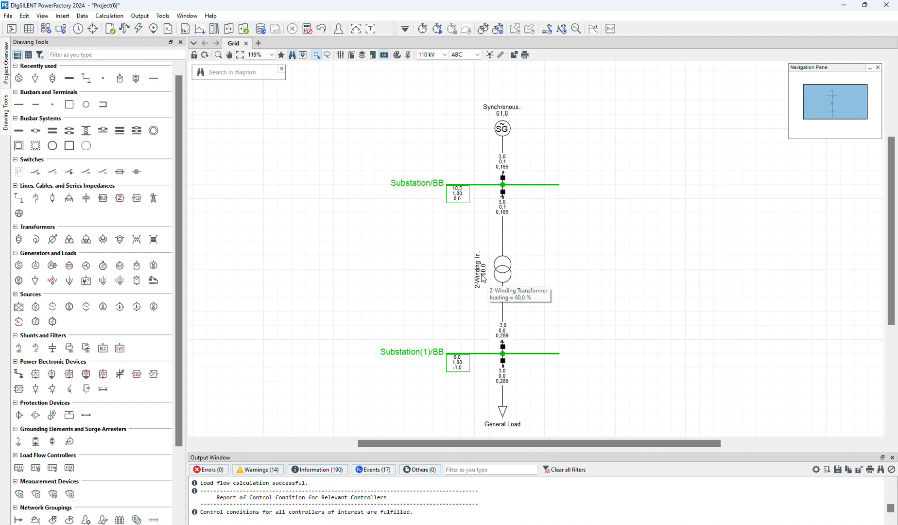
{"action": "mouse_move", "coordinate": [467, 195]}
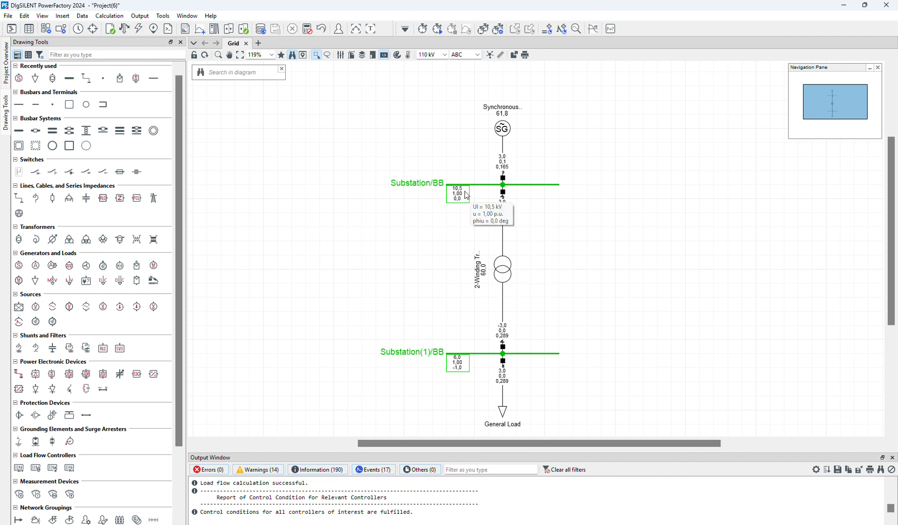
{"action": "mouse_move", "coordinate": [464, 370]}
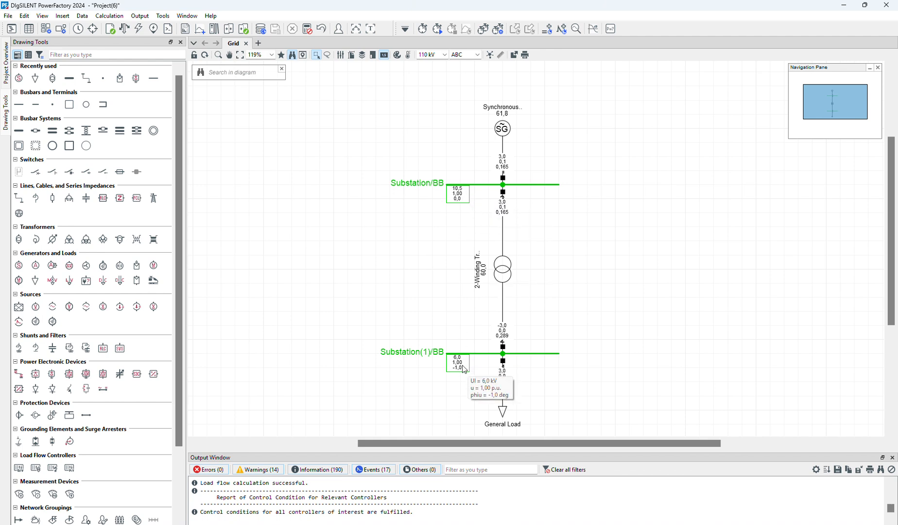
{"action": "mouse_move", "coordinate": [503, 335]}
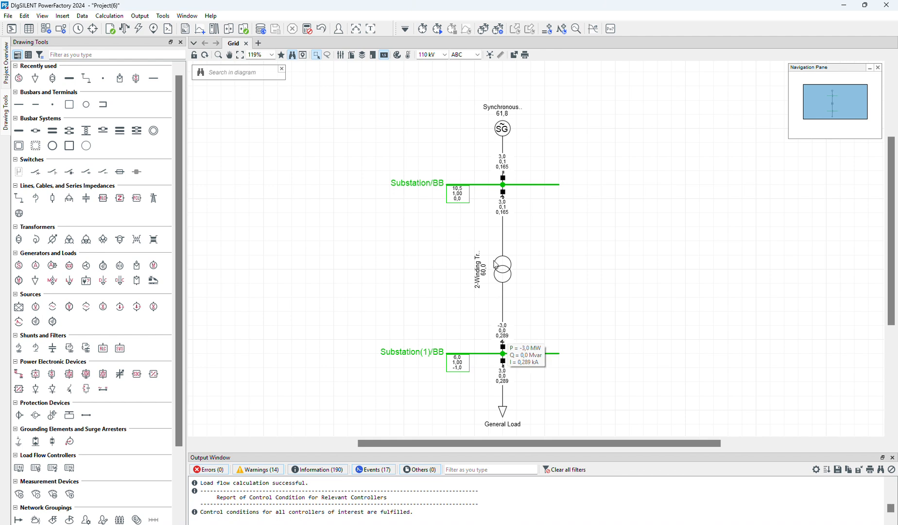
{"action": "mouse_move", "coordinate": [505, 210]}
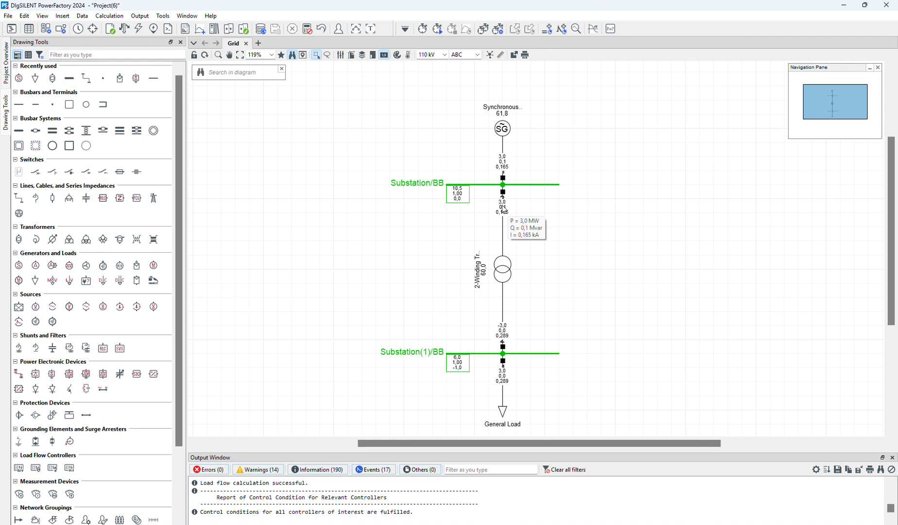
- Open the tap changer settings in the load flow data of the two-winding transformer's type
{"action": "double_click", "coordinate": [507, 274]}
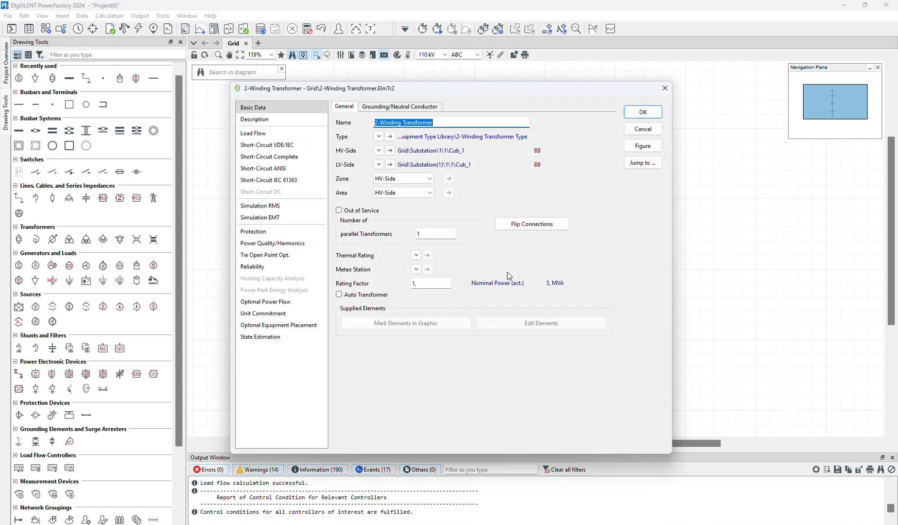
{"action": "left_click", "coordinate": [389, 137]}
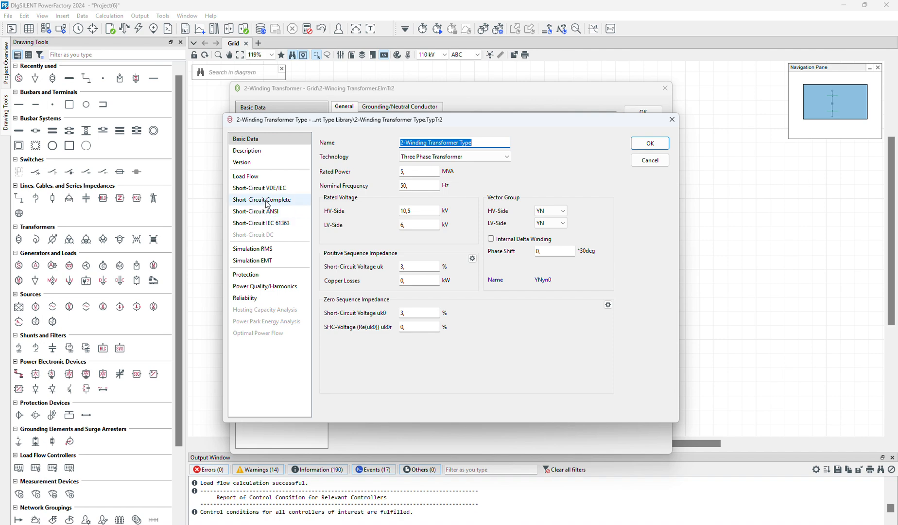
{"action": "left_click", "coordinate": [269, 177]}
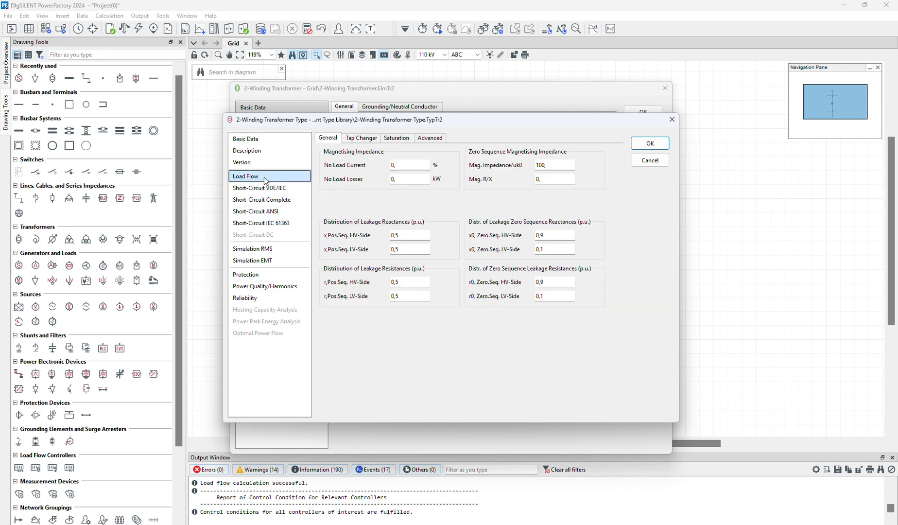
{"action": "left_click", "coordinate": [360, 138]}
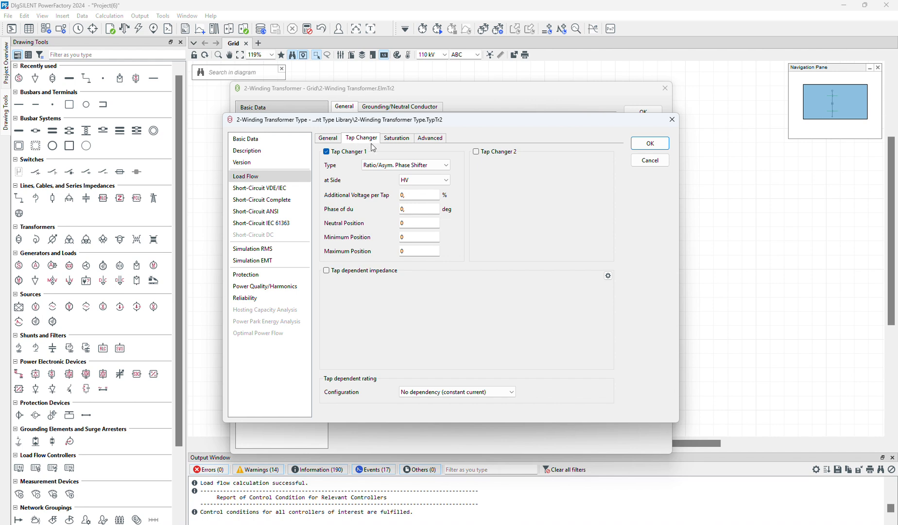